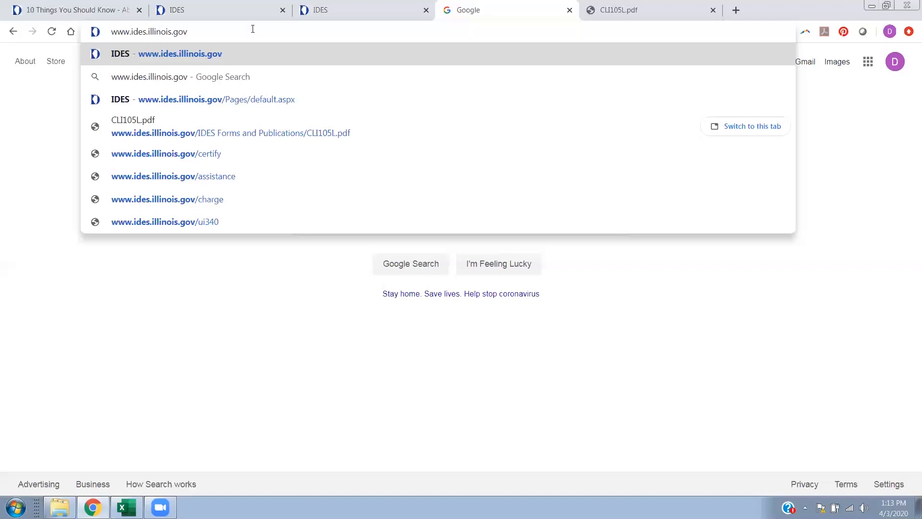
key(Return)
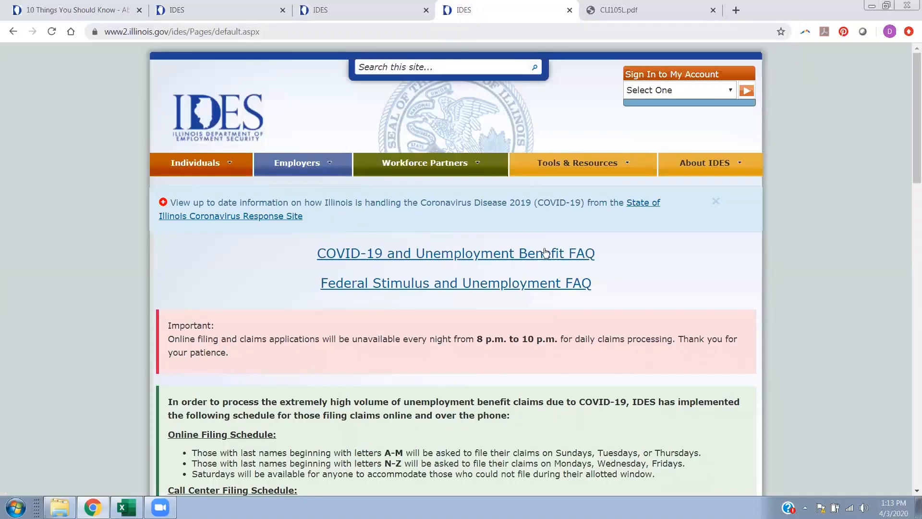
scroll(822, 171, down, 1)
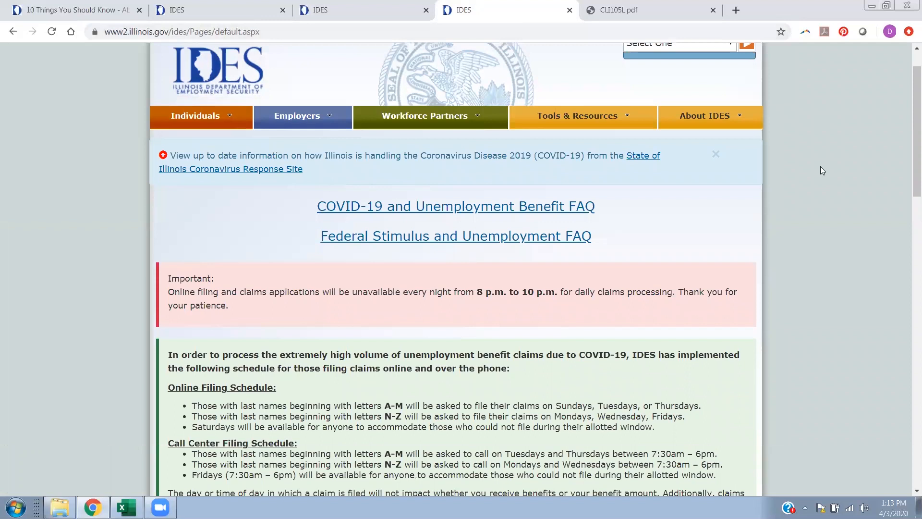
scroll(823, 170, down, 1)
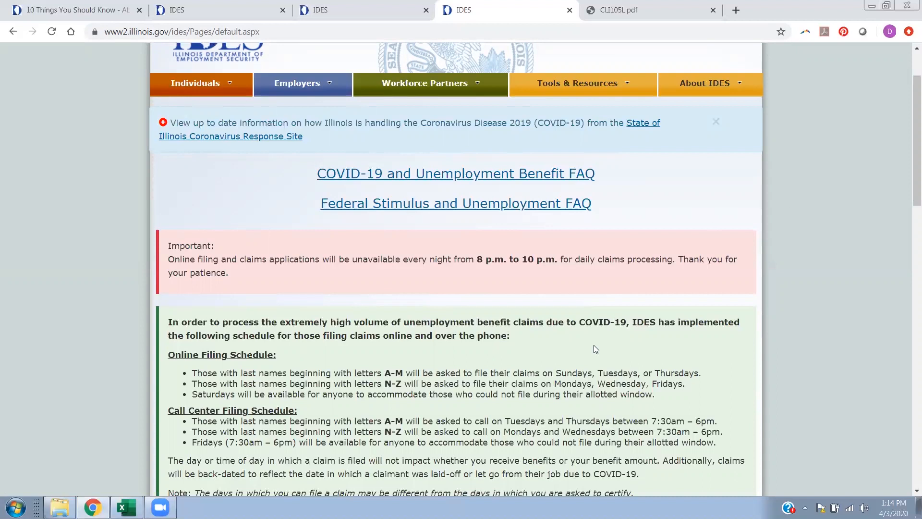
scroll(595, 349, down, 2)
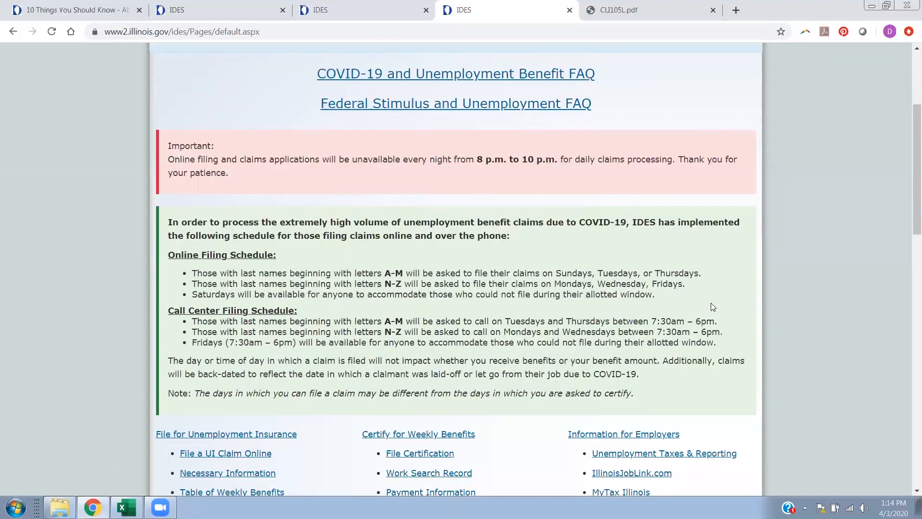
scroll(414, 278, down, 2)
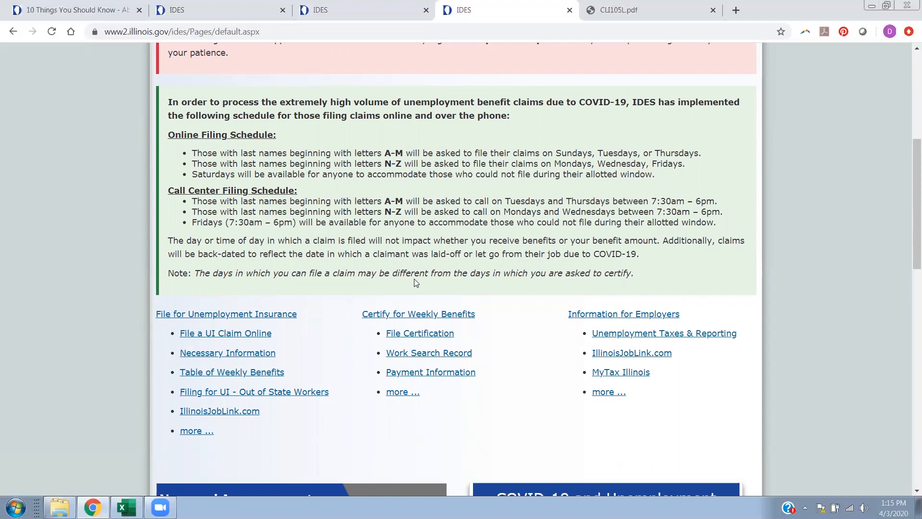
- Review the Necessary Information page for filing an internet claim and return to the home page
click(248, 357)
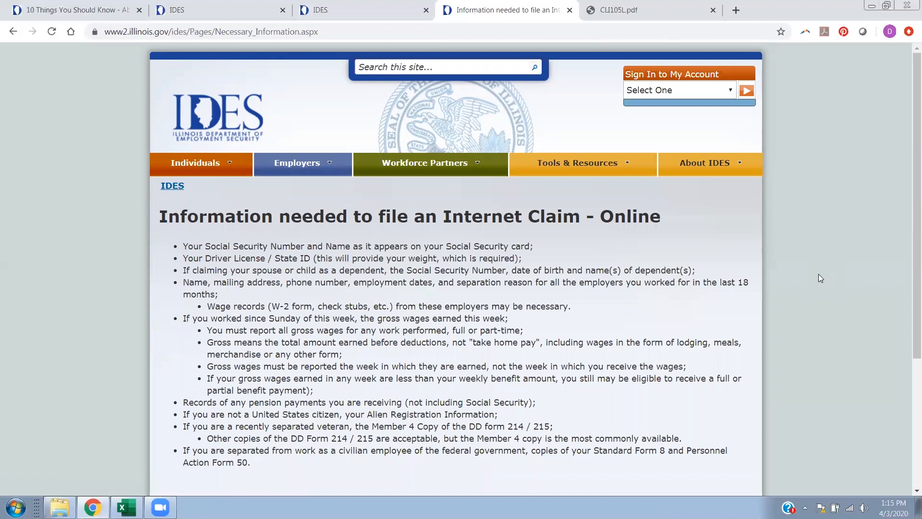
scroll(821, 279, down, 1)
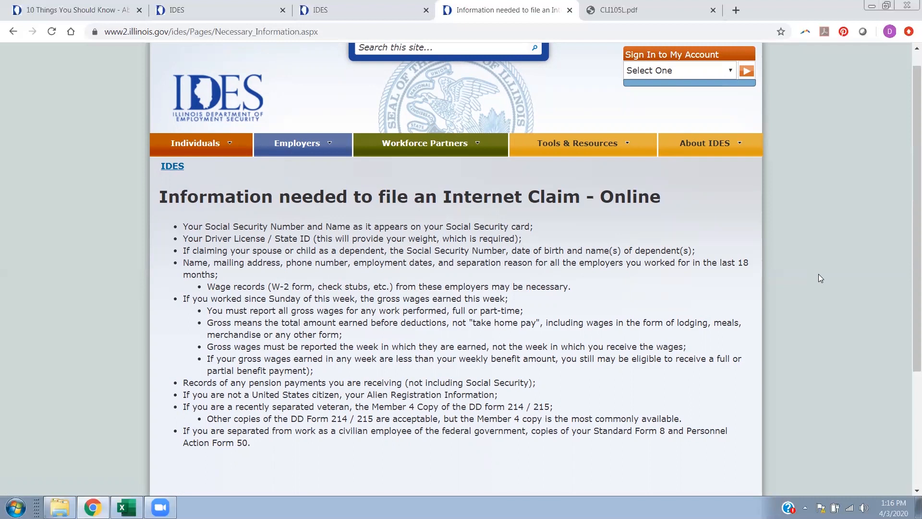
click(14, 32)
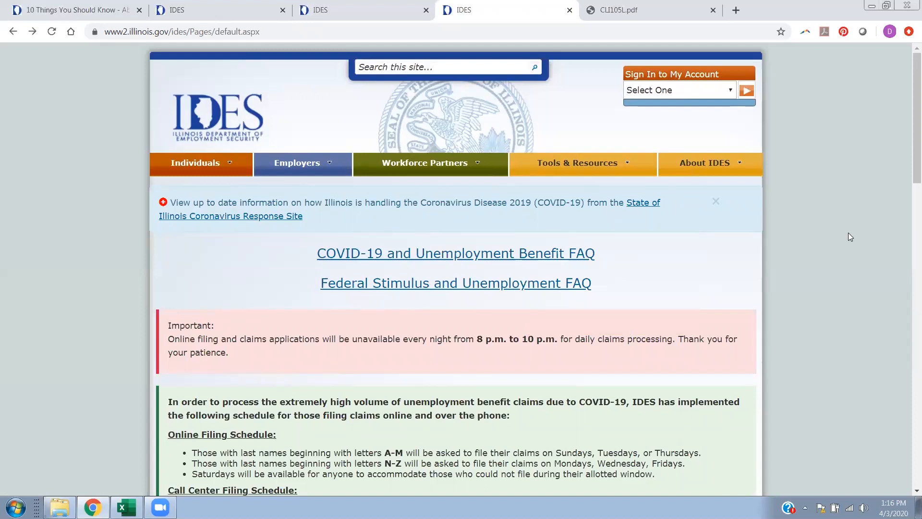
- Open File a UI Claim Online and read the Top 10 Things You Should Know through the File Your Claim section
scroll(848, 236, down, 6)
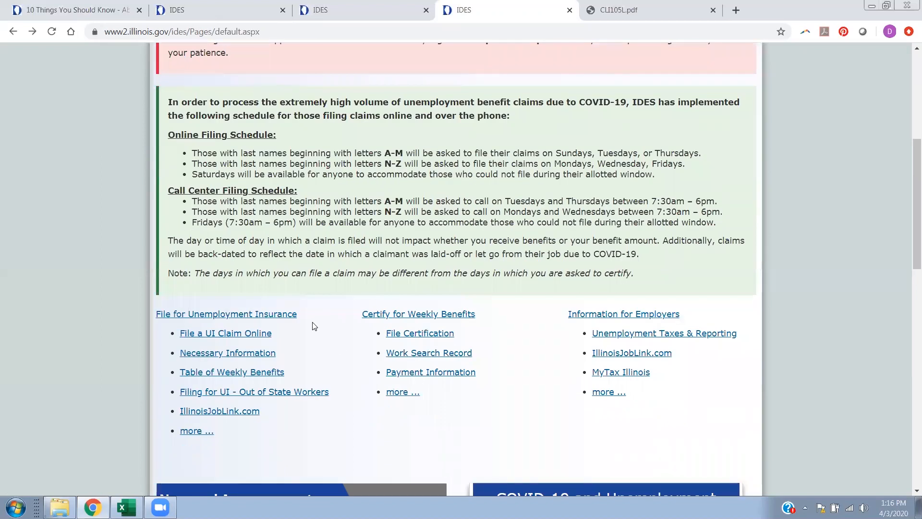
click(247, 337)
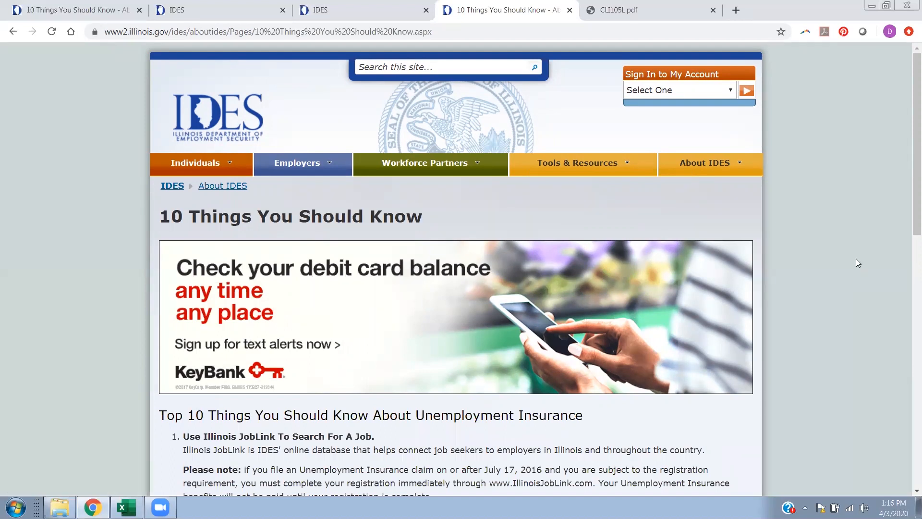
scroll(858, 262, down, 1)
scroll(858, 263, down, 1)
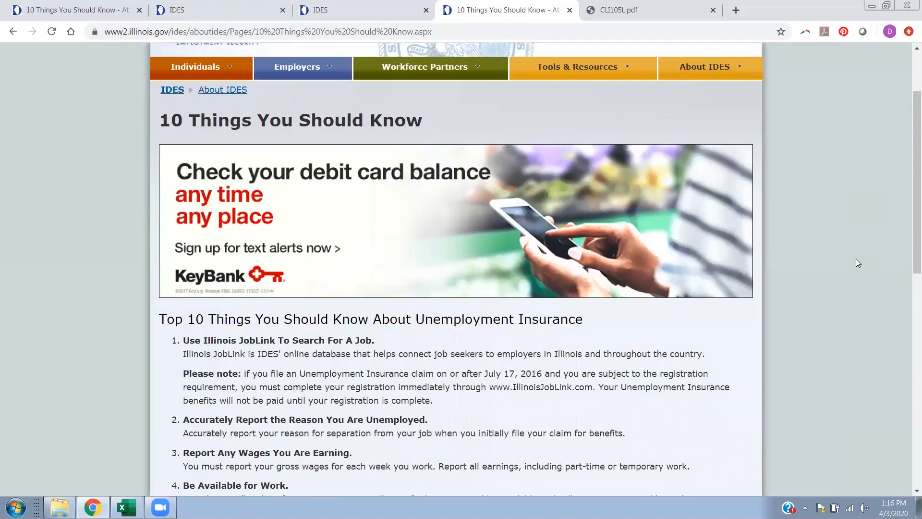
scroll(859, 263, down, 1)
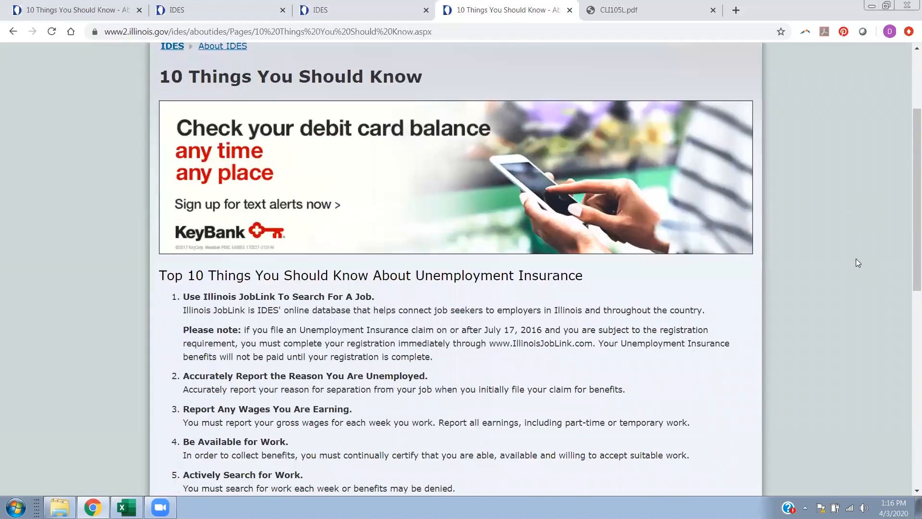
scroll(859, 263, down, 2)
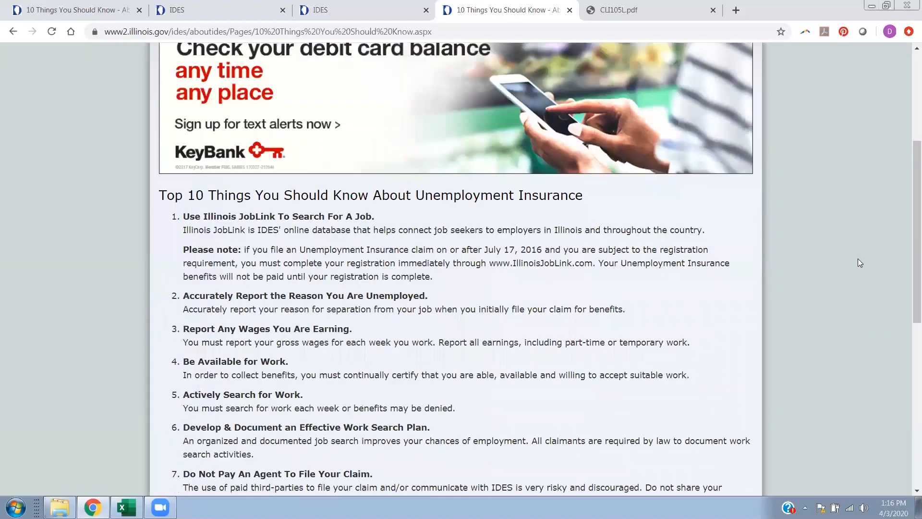
scroll(860, 262, down, 2)
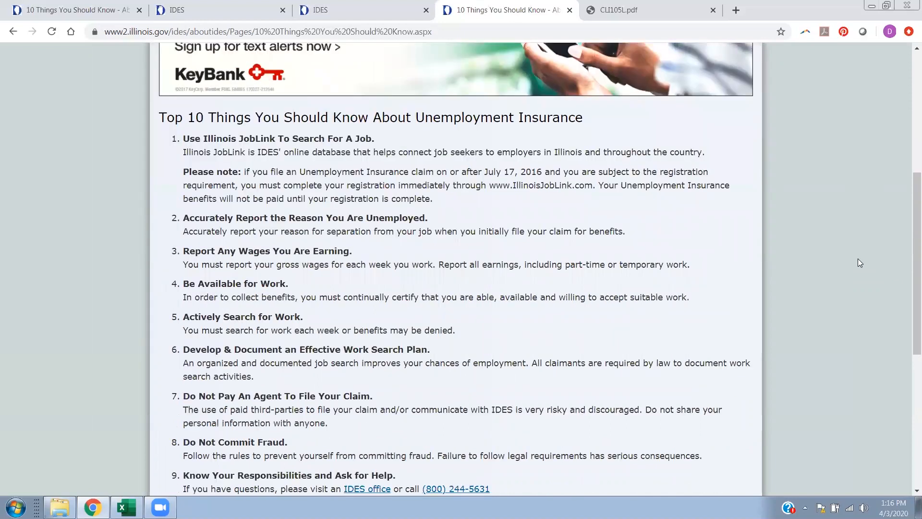
scroll(860, 264, down, 3)
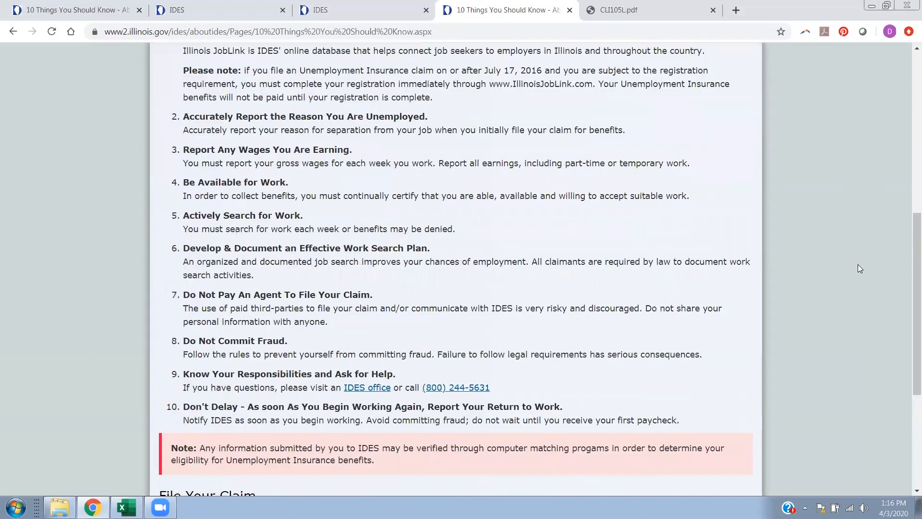
scroll(859, 268, down, 3)
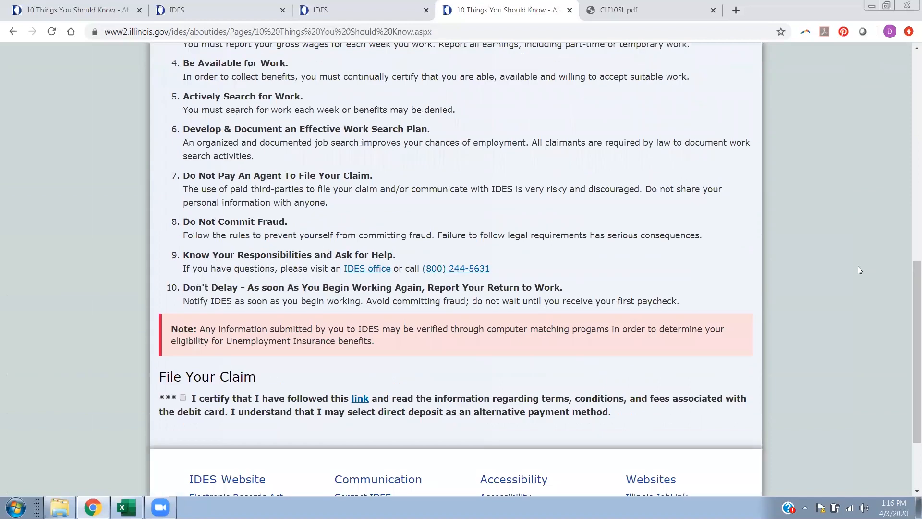
scroll(858, 269, down, 1)
scroll(858, 270, down, 1)
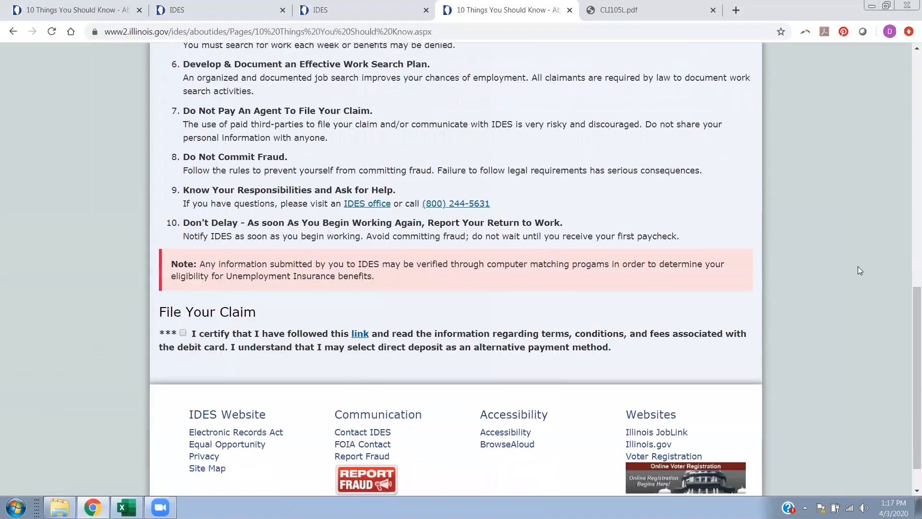
scroll(860, 270, down, 1)
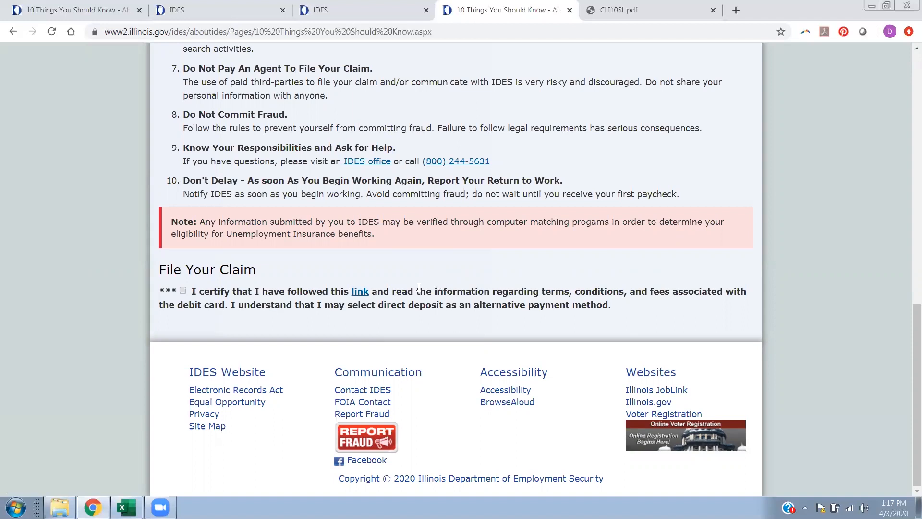
- View the KeyBank debit card fee list linked from the claim certification and return to the 10 Things page
click(360, 294)
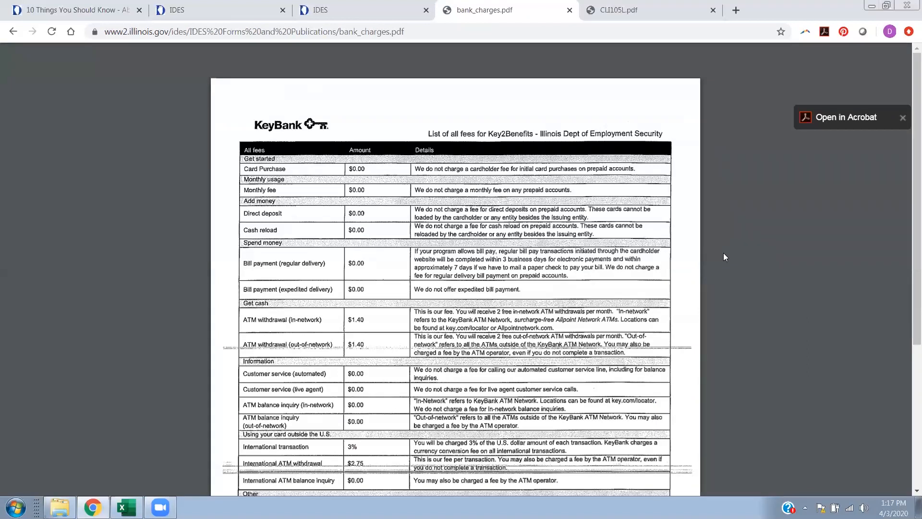
click(13, 32)
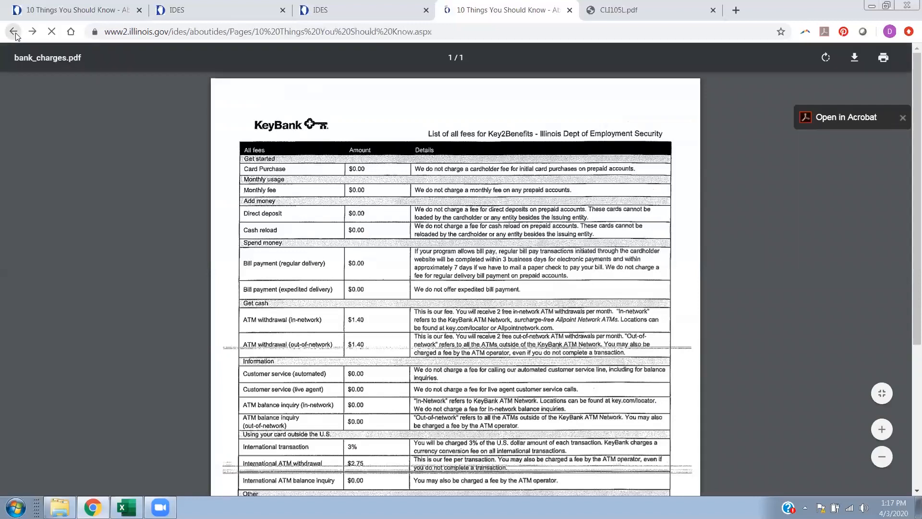
- Certify under File Your Claim that the debit card terms, conditions and fees have been read
mouse_move(703, 145)
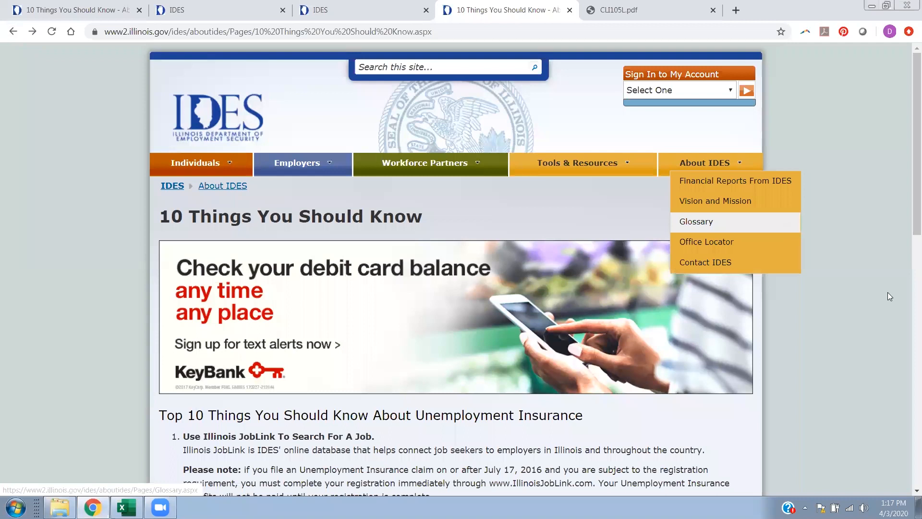
scroll(901, 299, down, 2)
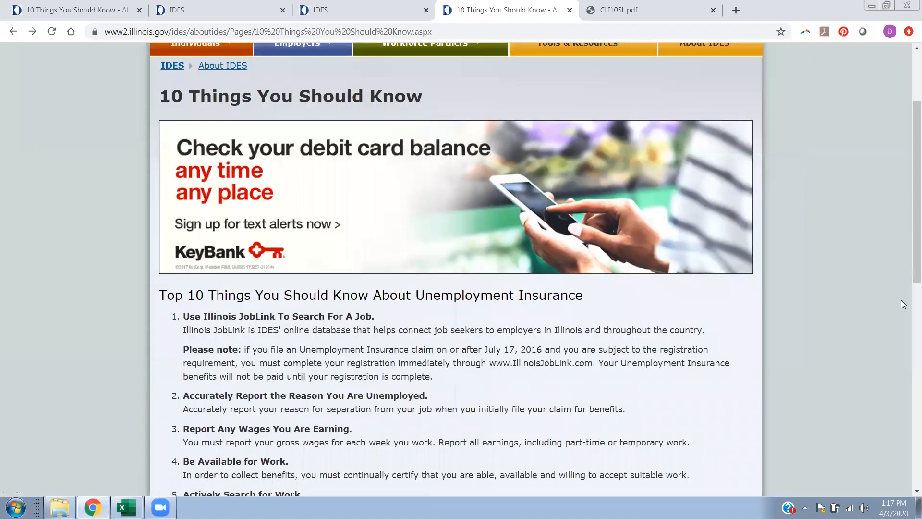
scroll(901, 300, down, 1)
scroll(631, 350, down, 5)
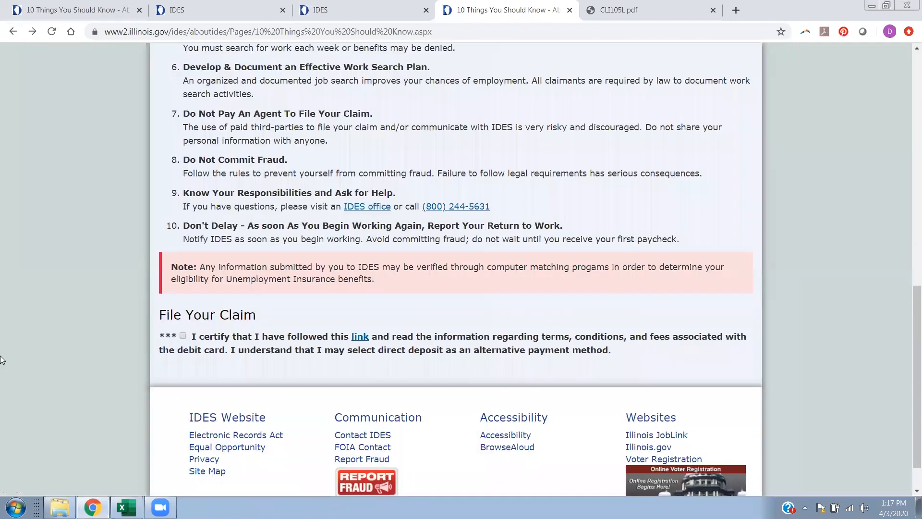
click(183, 336)
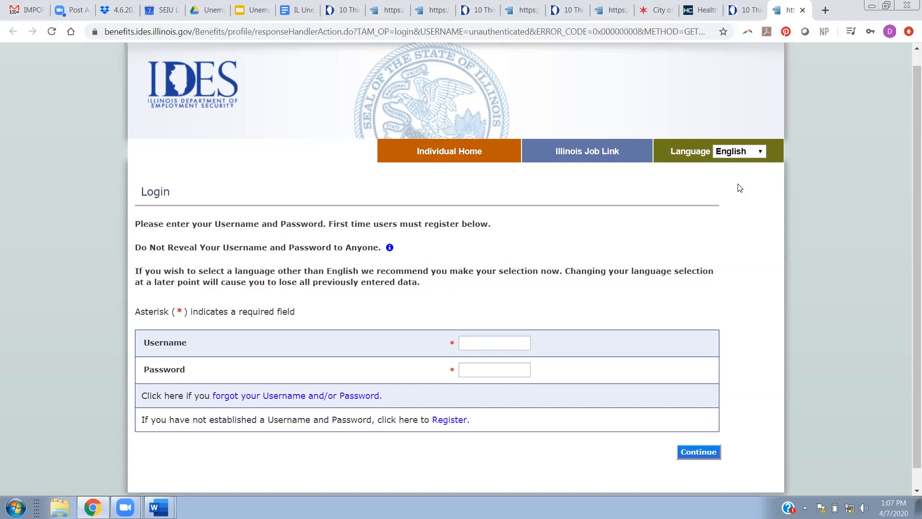
- Examine the language choices on the Login page and highlight the warning about changing the language at a later point
click(760, 152)
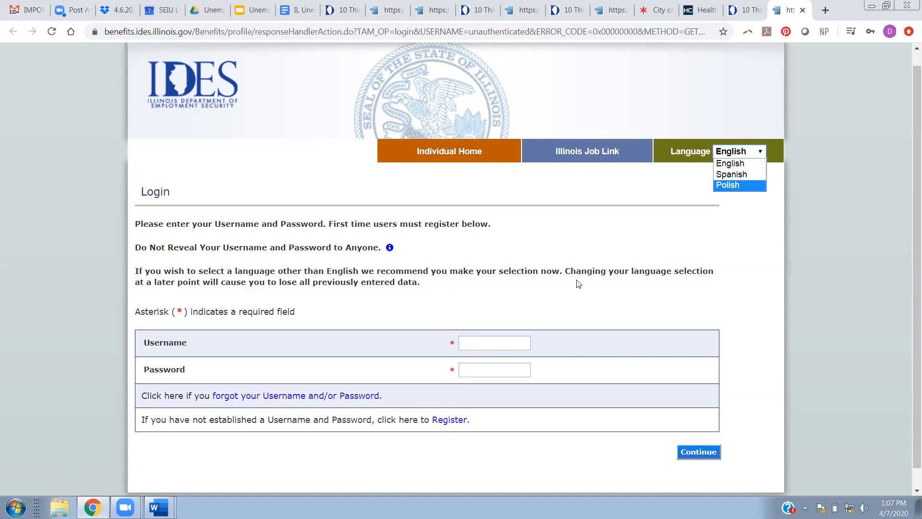
drag(568, 271, 570, 283)
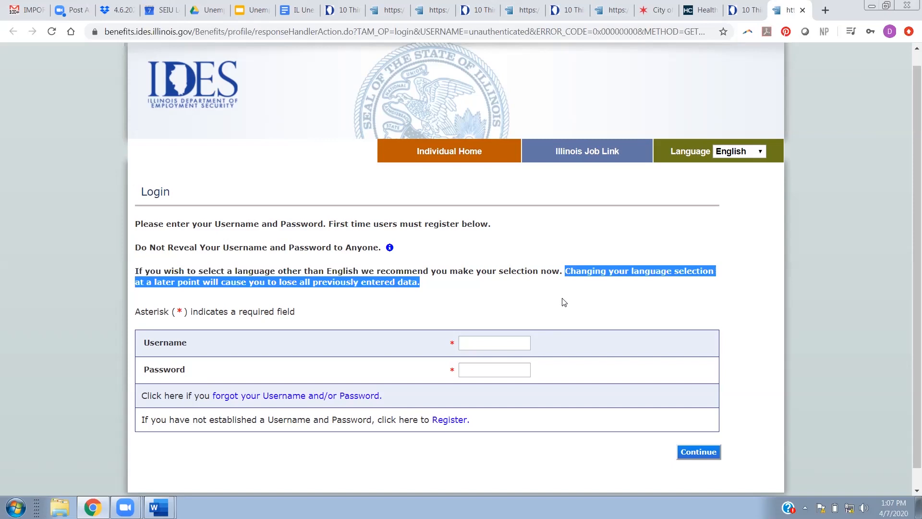
click(564, 301)
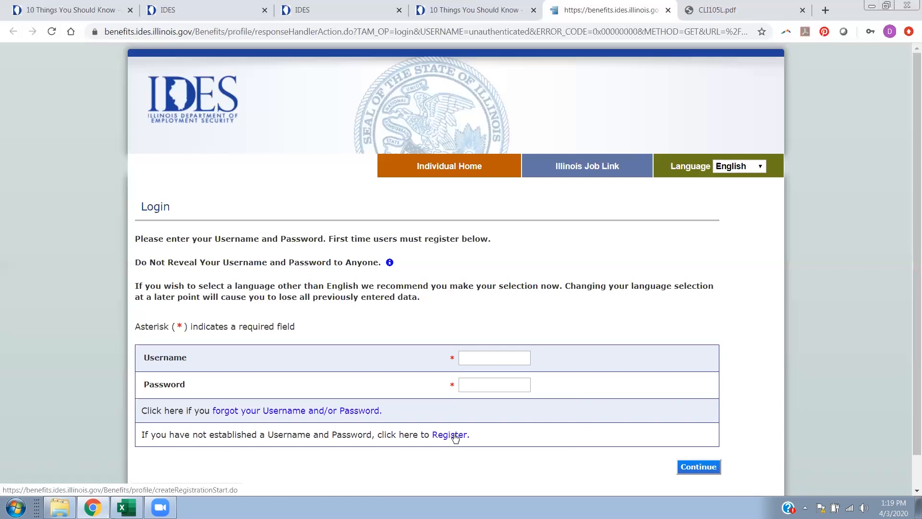
- Open the new-user registration form and review its identification type options and required personal information fields
click(455, 436)
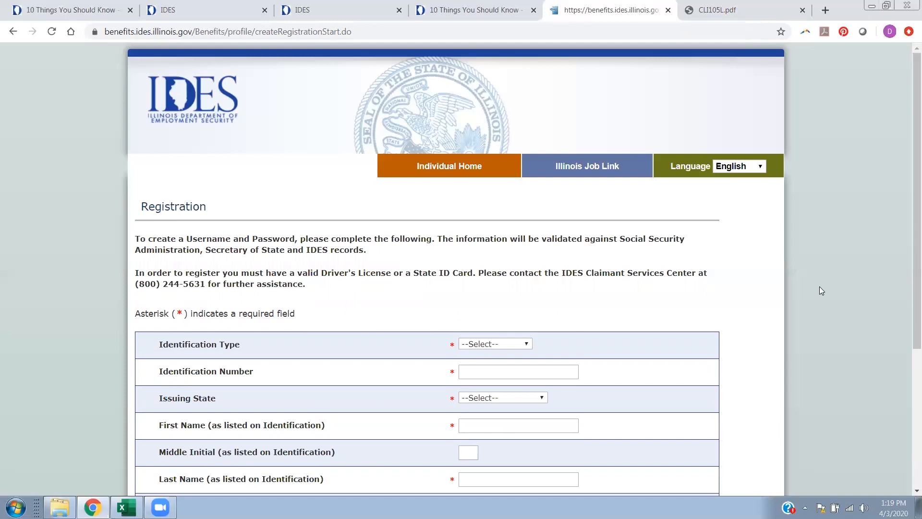
click(517, 346)
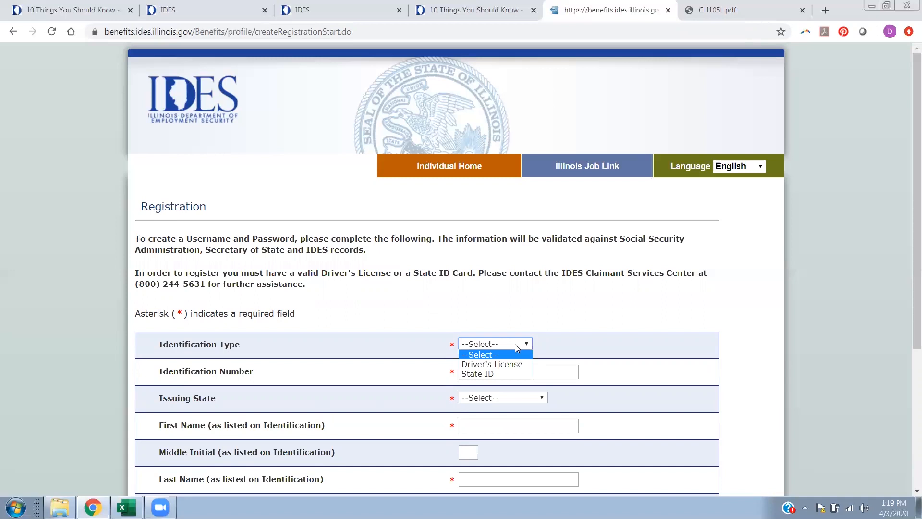
click(764, 312)
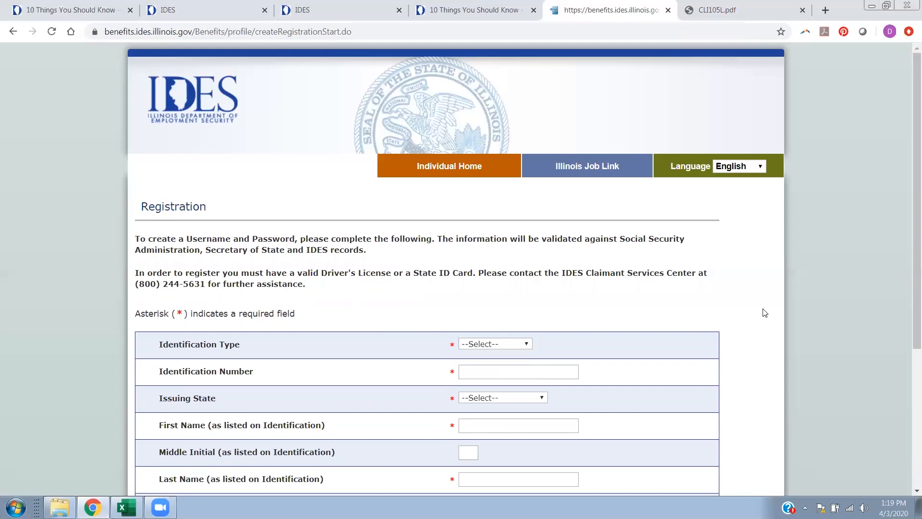
scroll(765, 312, down, 2)
scroll(765, 313, down, 1)
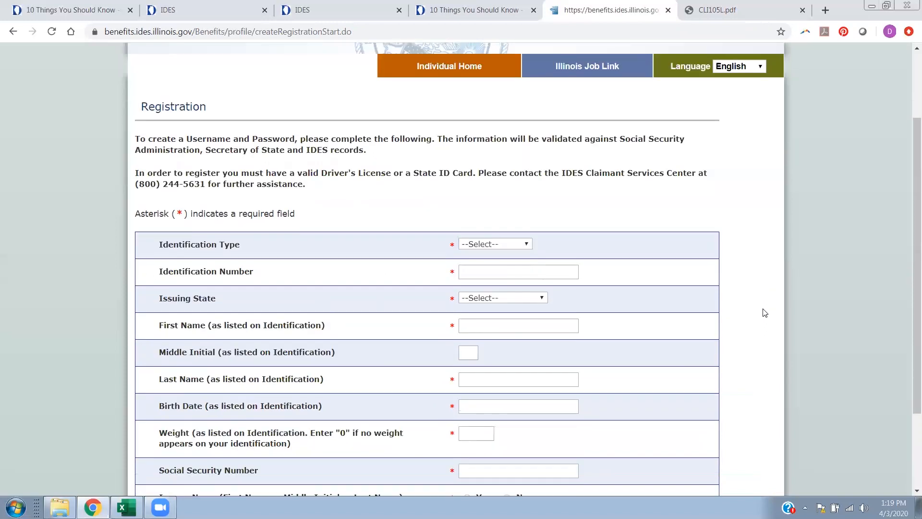
scroll(765, 313, down, 3)
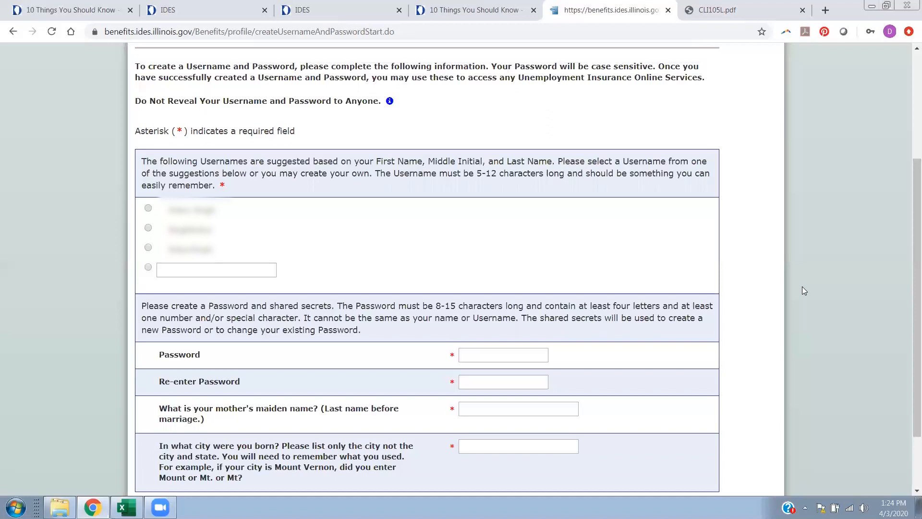
- Review the username suggestions, password rules and shared secret questions on the account creation form
scroll(803, 290, down, 1)
scroll(803, 291, down, 1)
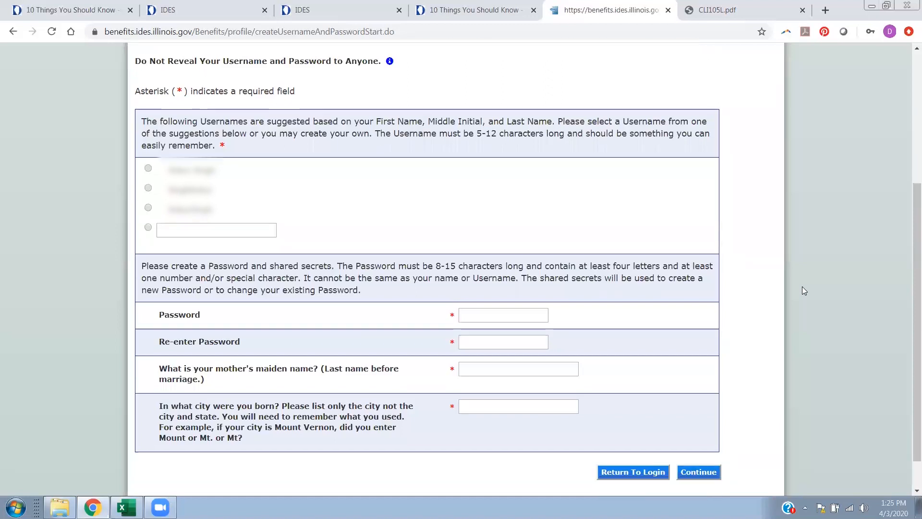
scroll(707, 431, down, 1)
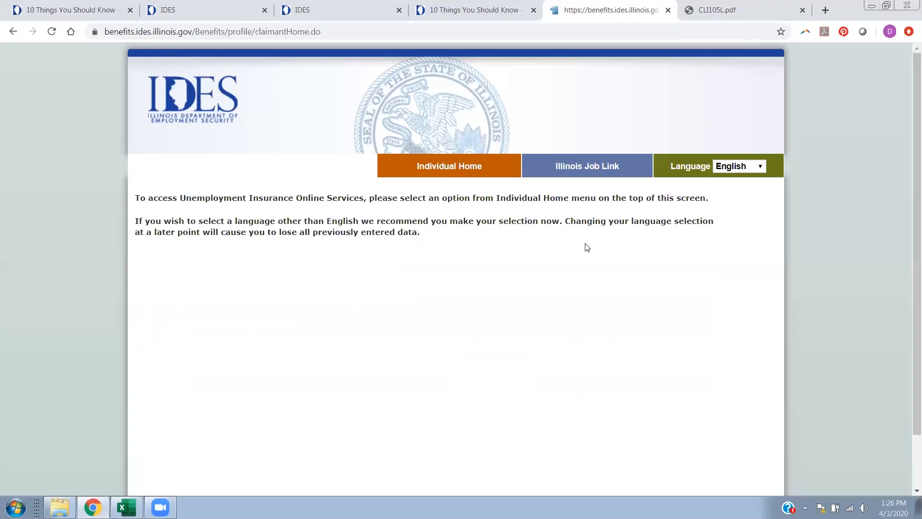
- Start filing an unemployment claim and check the language choices available on the My Address and Personal Information page
click(480, 167)
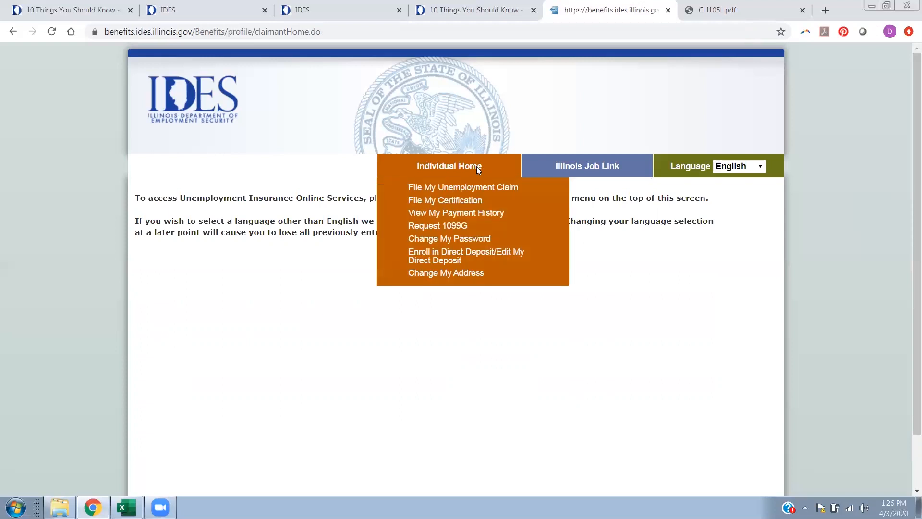
click(460, 188)
scroll(836, 173, up, 1)
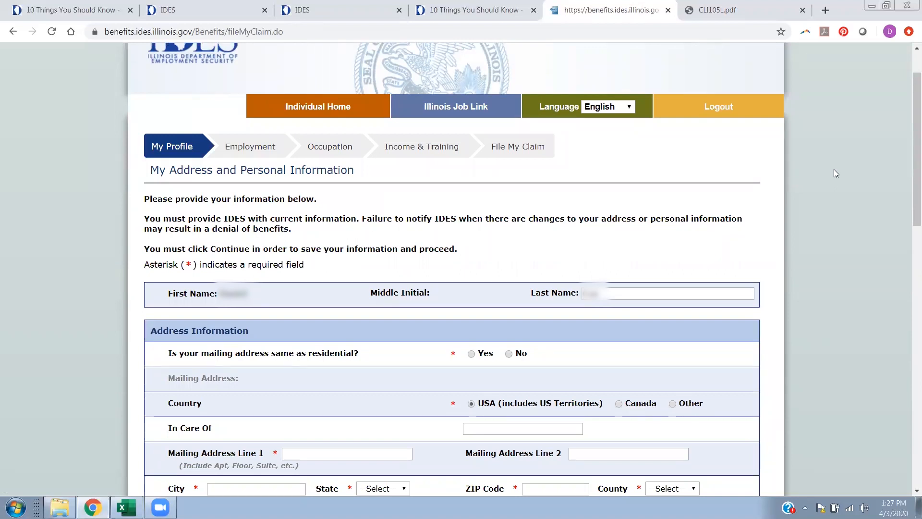
click(627, 107)
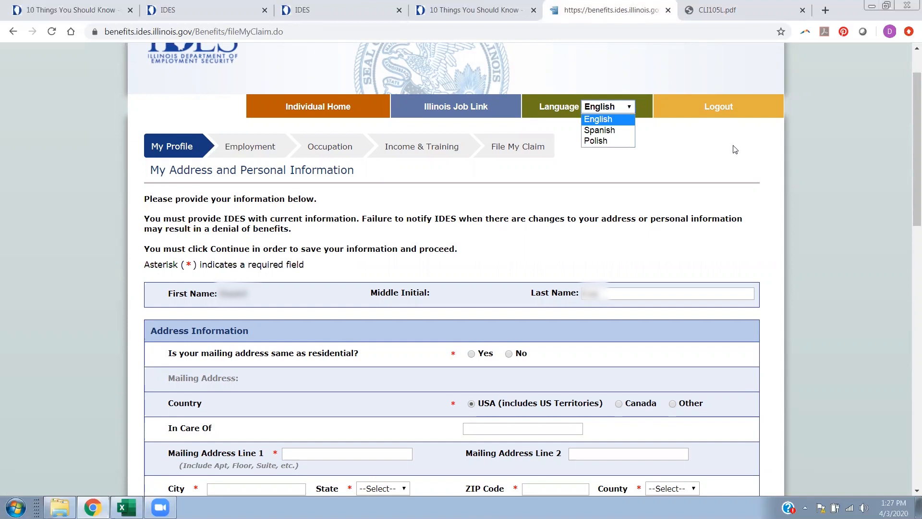
click(843, 176)
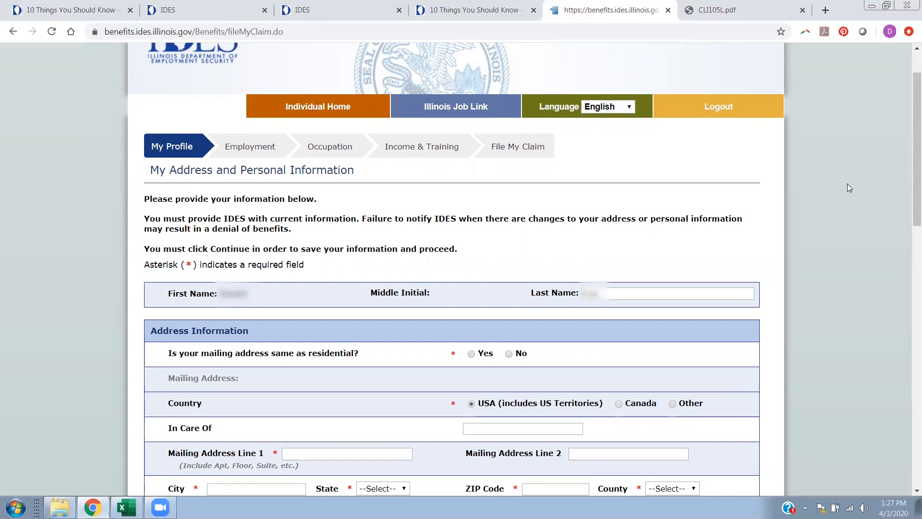
- Review the address, 1099G Tax and Tax Withholding questions on the My Profile page
scroll(858, 201, down, 1)
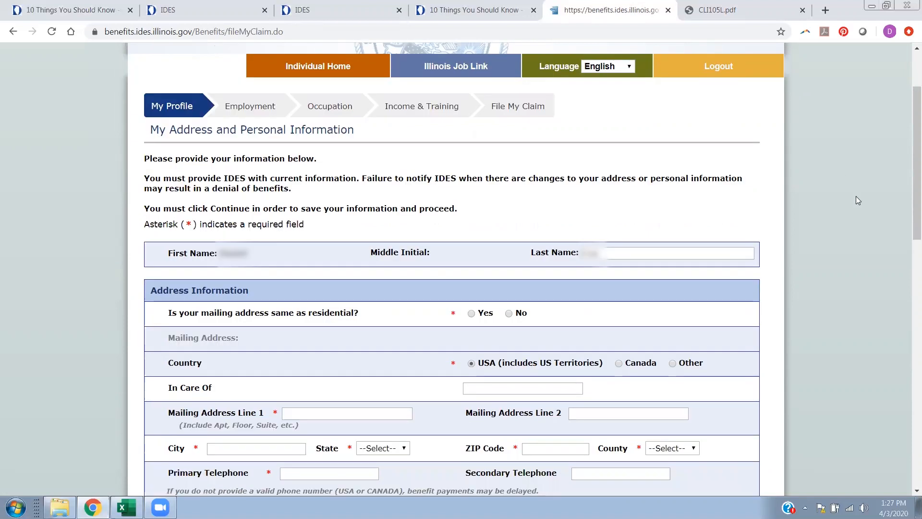
scroll(858, 204, down, 1)
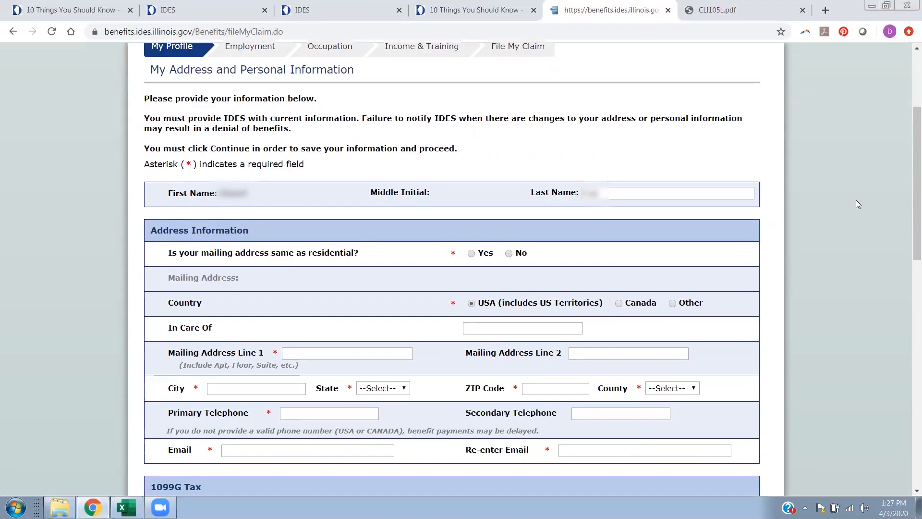
scroll(858, 204, down, 1)
scroll(858, 204, down, 1)
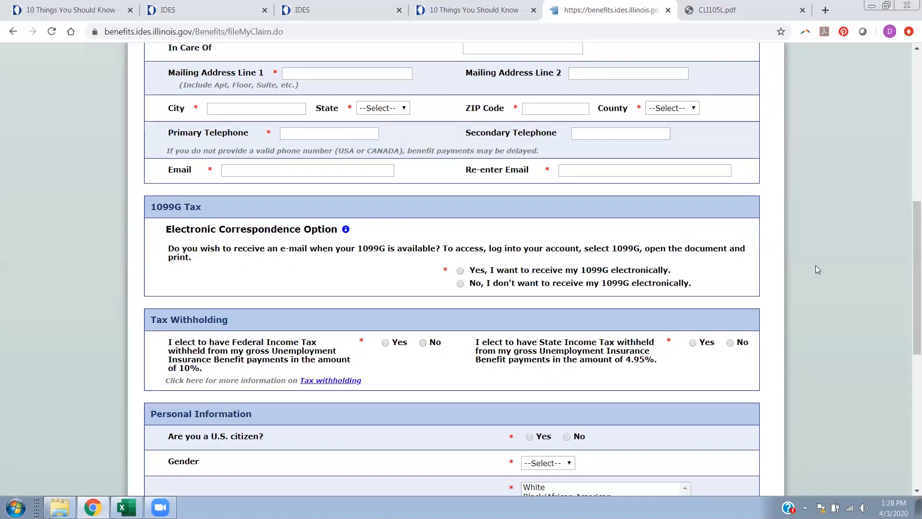
scroll(818, 269, down, 3)
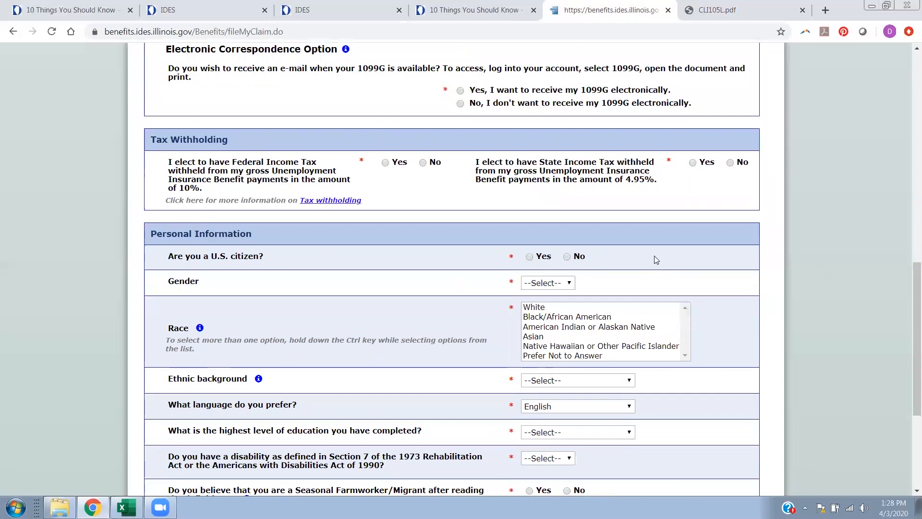
- Answer No to the U.S. citizen question to examine the work authorization requirement, and check the preferred language choices
click(568, 257)
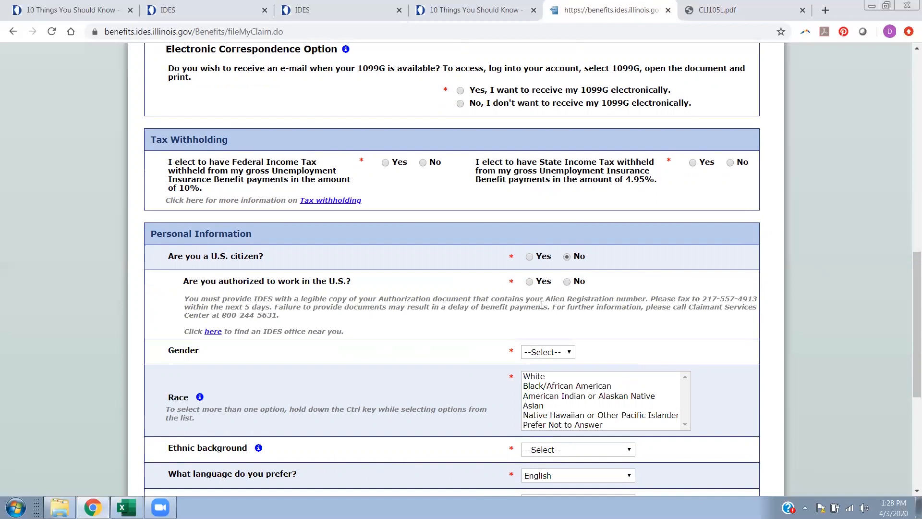
scroll(743, 310, down, 3)
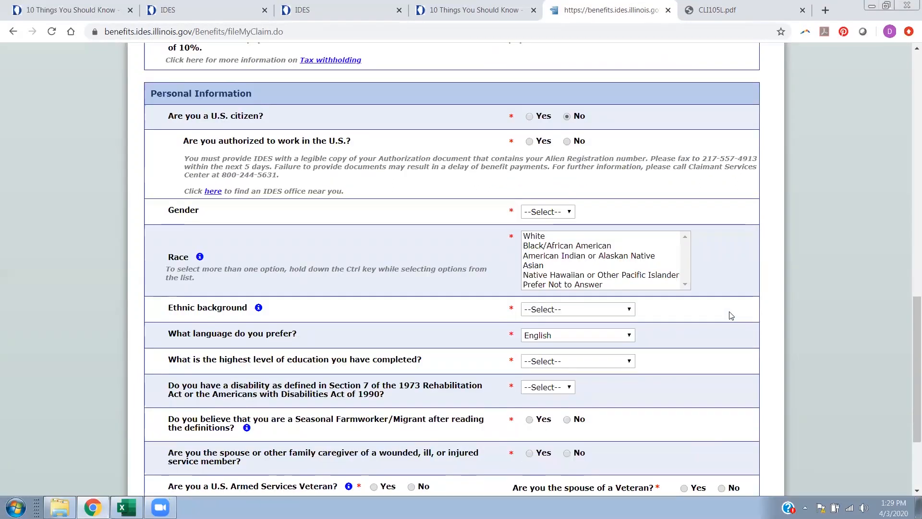
click(629, 337)
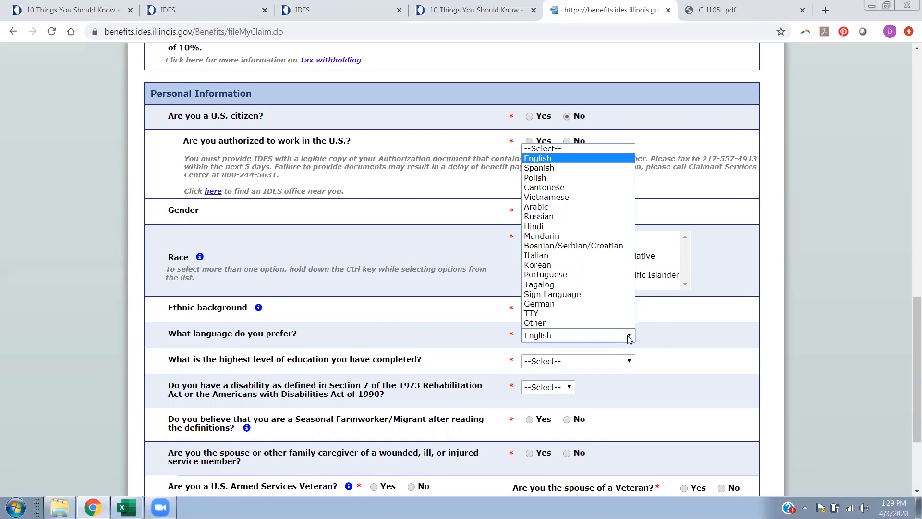
click(710, 327)
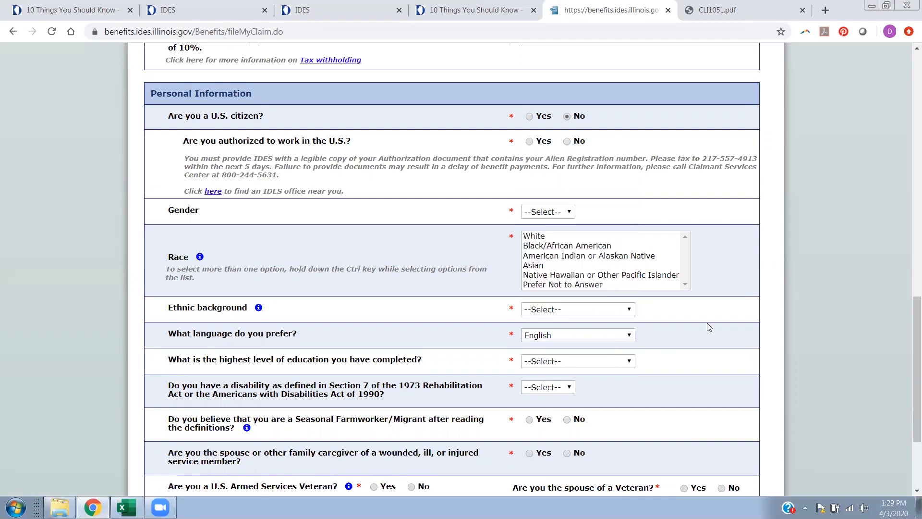
scroll(707, 323, down, 2)
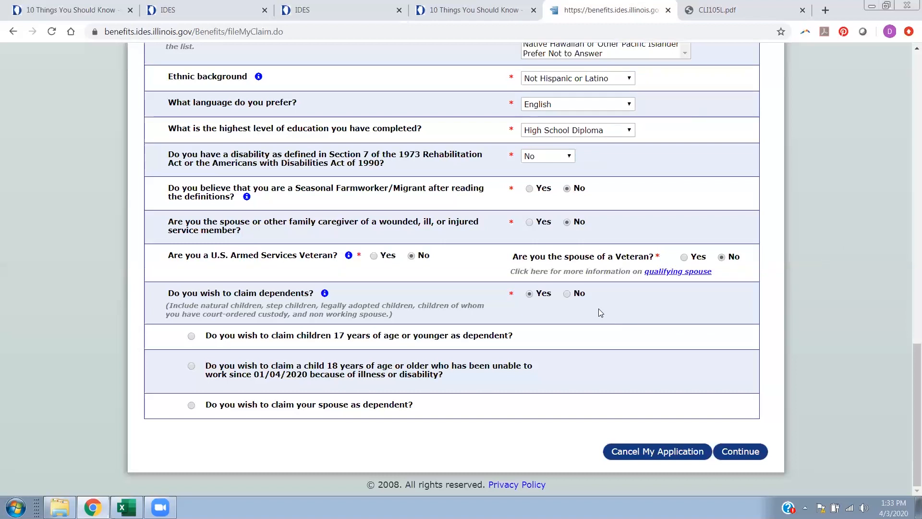
- Choose to claim children 17 years of age or younger as dependents and submit the personal information
click(570, 295)
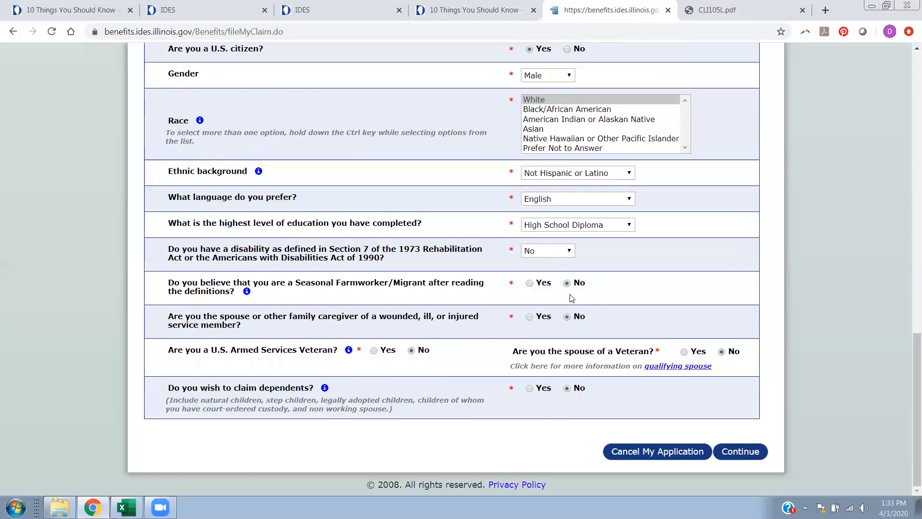
click(530, 389)
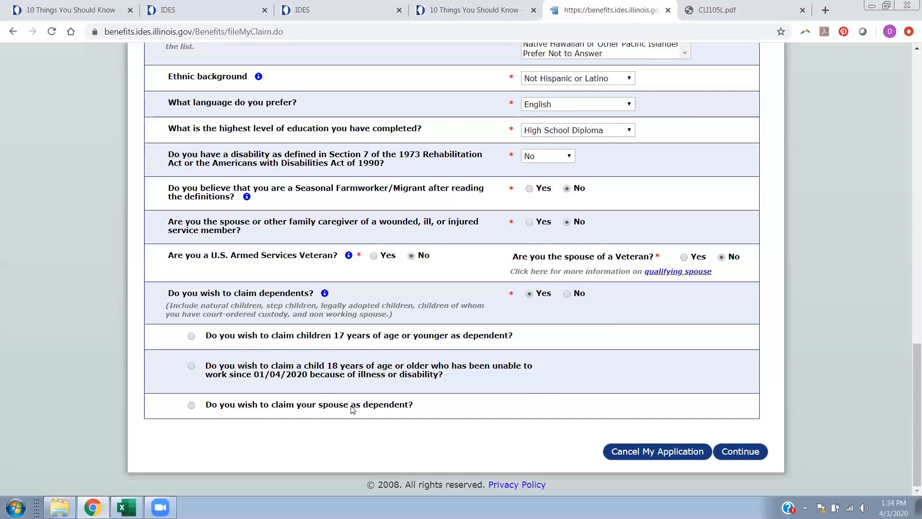
click(192, 336)
click(743, 452)
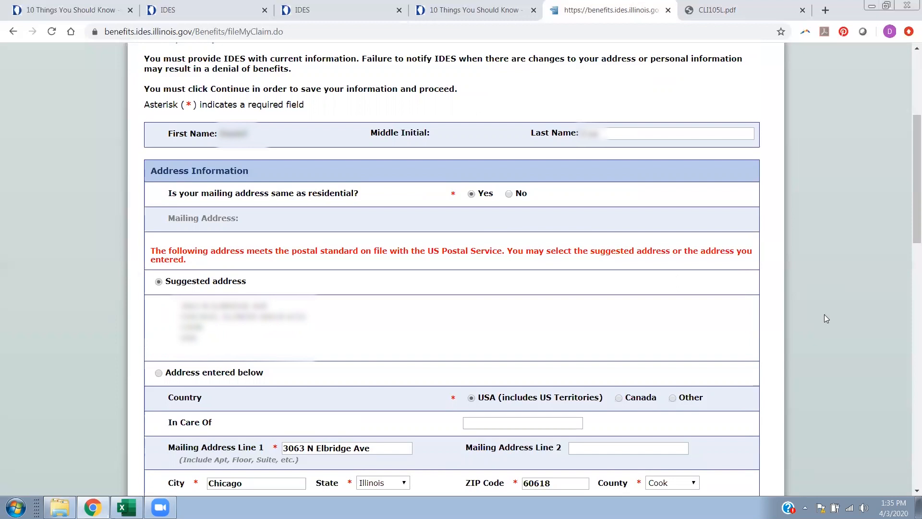
- Keep the suggested address for the mailing address and resubmit the My Profile page
scroll(829, 318, down, 1)
scroll(830, 319, down, 15)
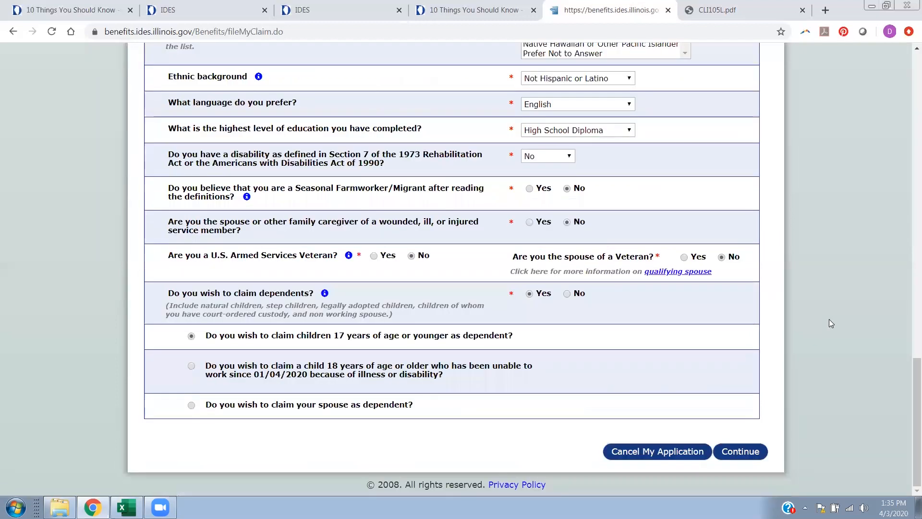
click(740, 451)
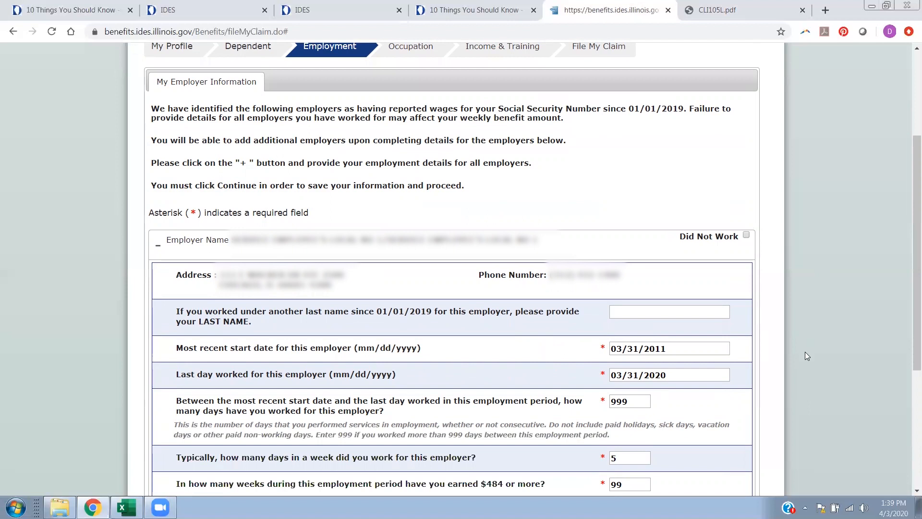
- Set the reason of separation from the listed employer to Laid-Off (Lack of Work)
scroll(806, 351, down, 5)
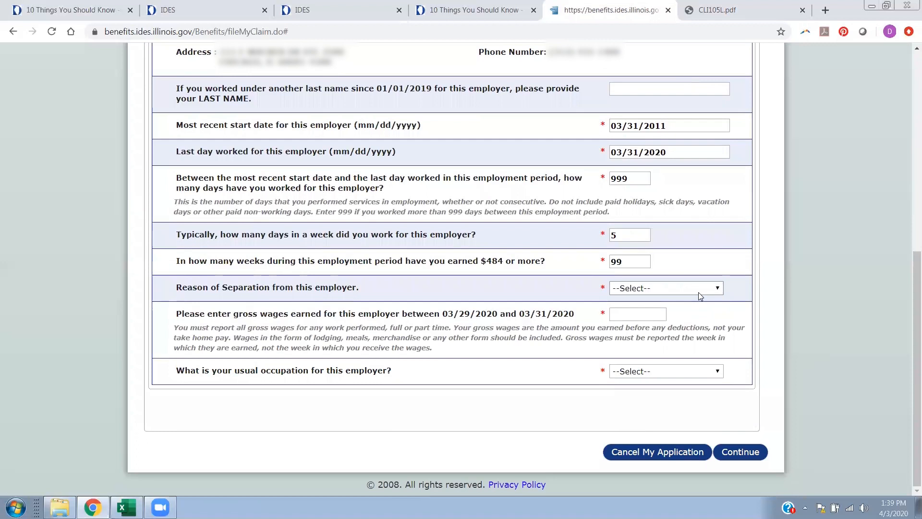
click(699, 292)
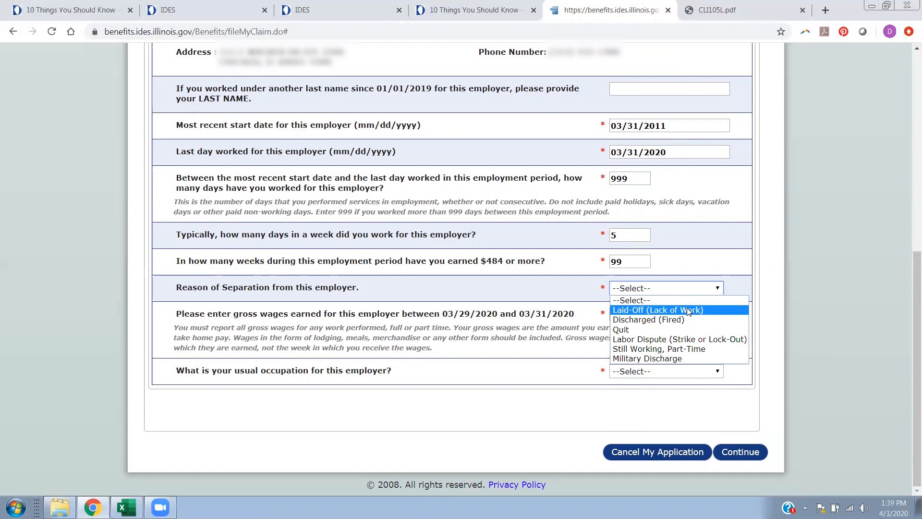
click(713, 309)
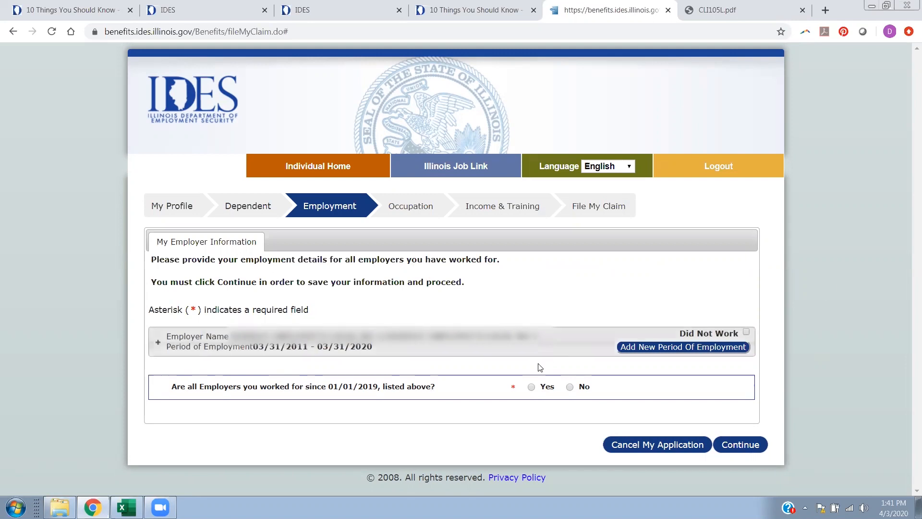
- Answer Yes that all employers worked for since 01/01/2019 are listed and continue to the Occupation section
right_click(535, 392)
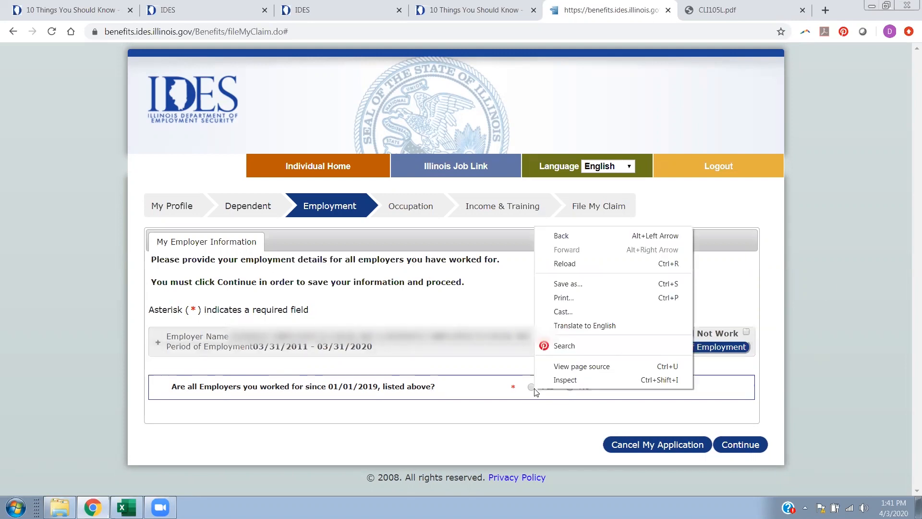
click(534, 389)
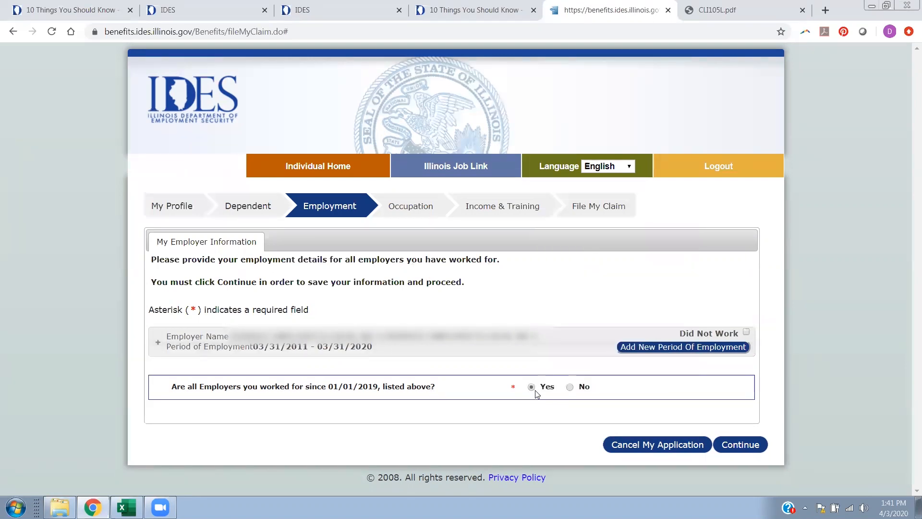
click(741, 444)
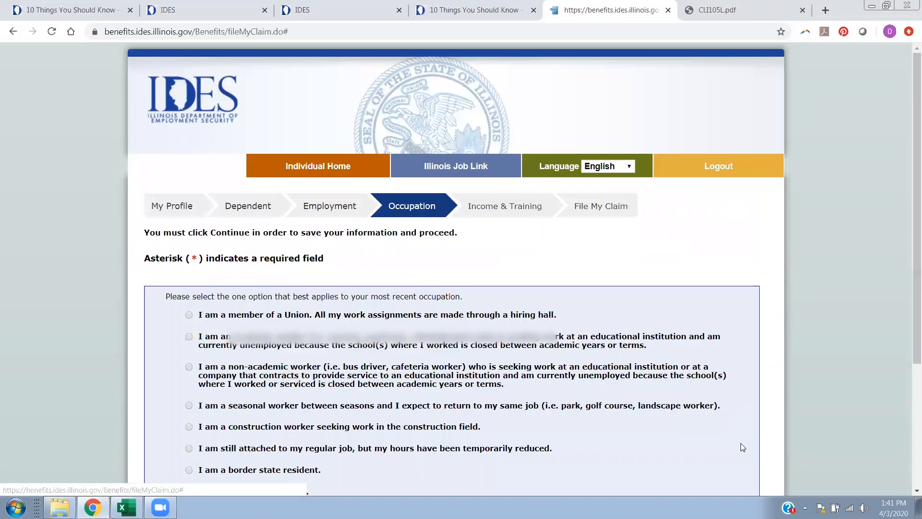
- Highlight the temporarily reduced hours option and select None of the Above as the description of the most recent occupation
scroll(406, 130, down, 3)
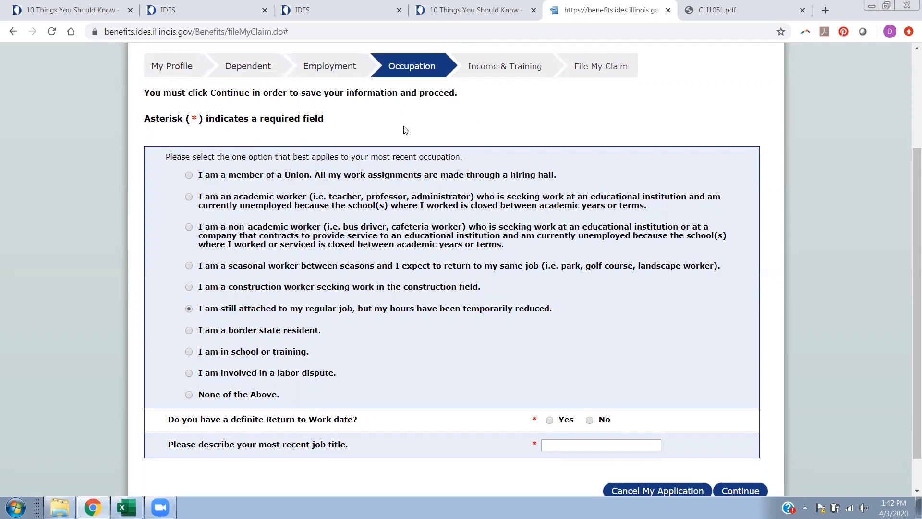
triple_click(327, 310)
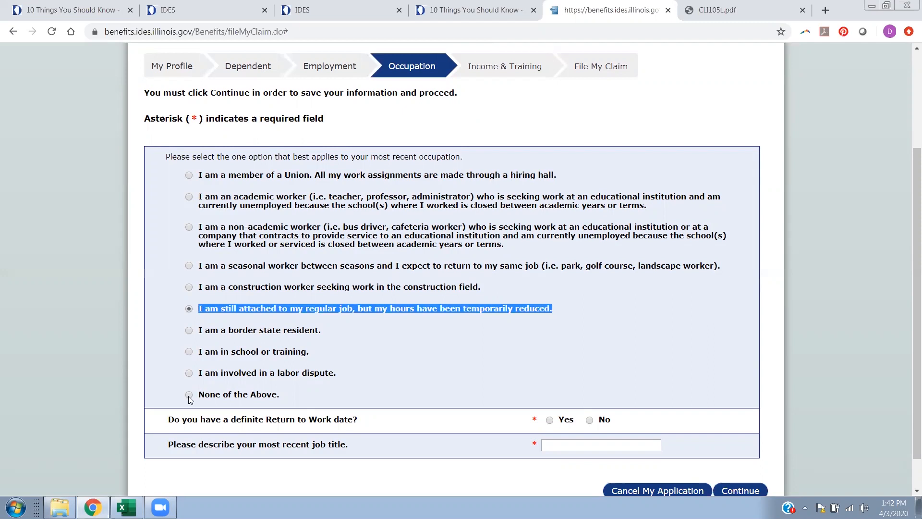
click(189, 396)
click(326, 313)
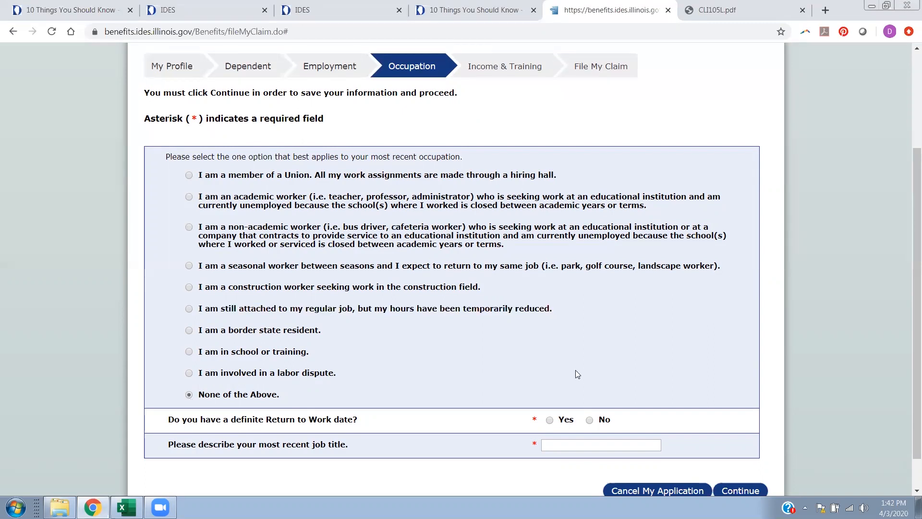
scroll(577, 374, down, 1)
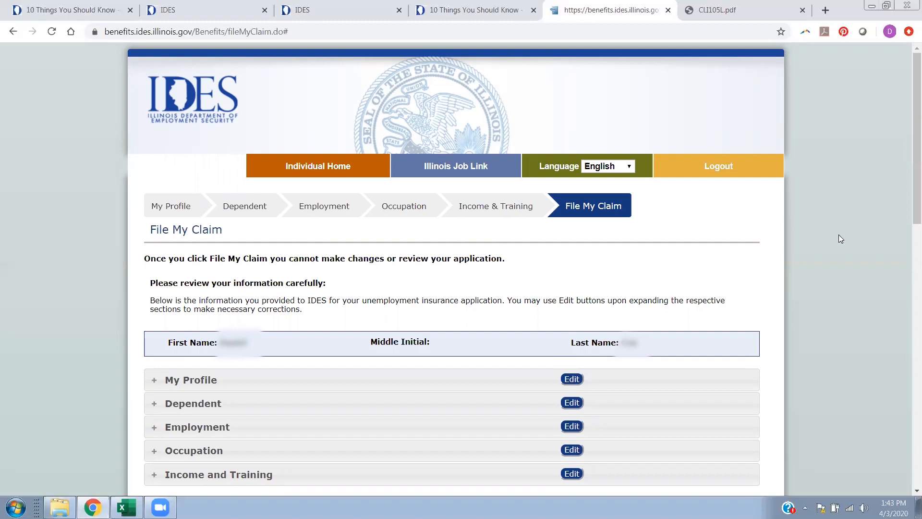
- Review the File My Claim summary sections and the Potential WBA estimates for weekly benefit and dependent allowance
scroll(839, 235, down, 2)
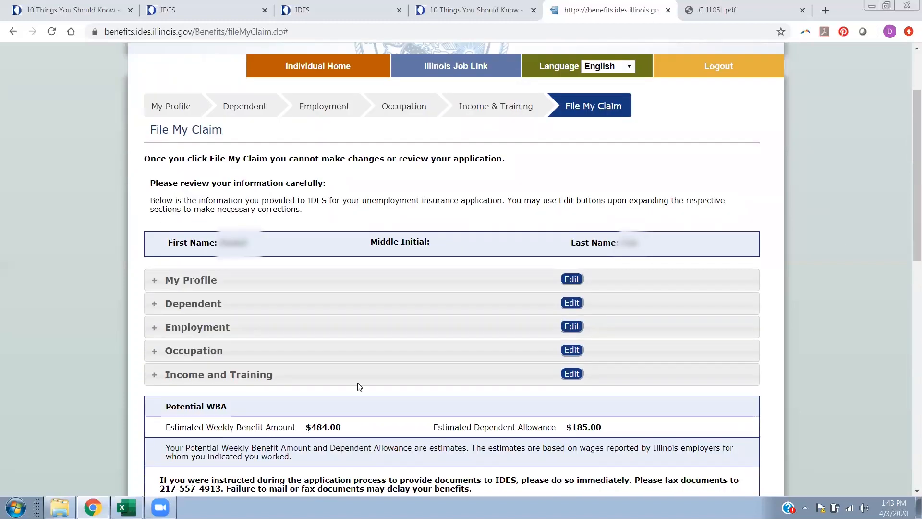
scroll(358, 385, down, 1)
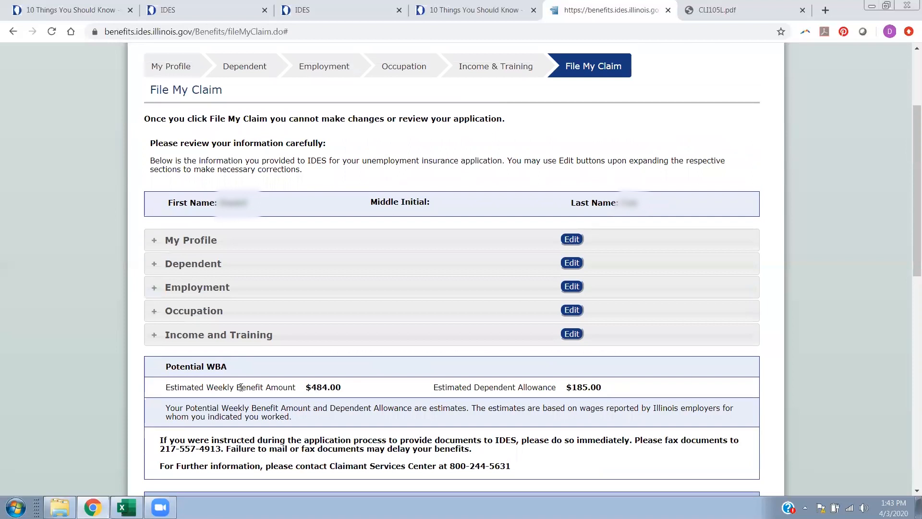
double_click(220, 368)
click(310, 388)
scroll(834, 253, down, 4)
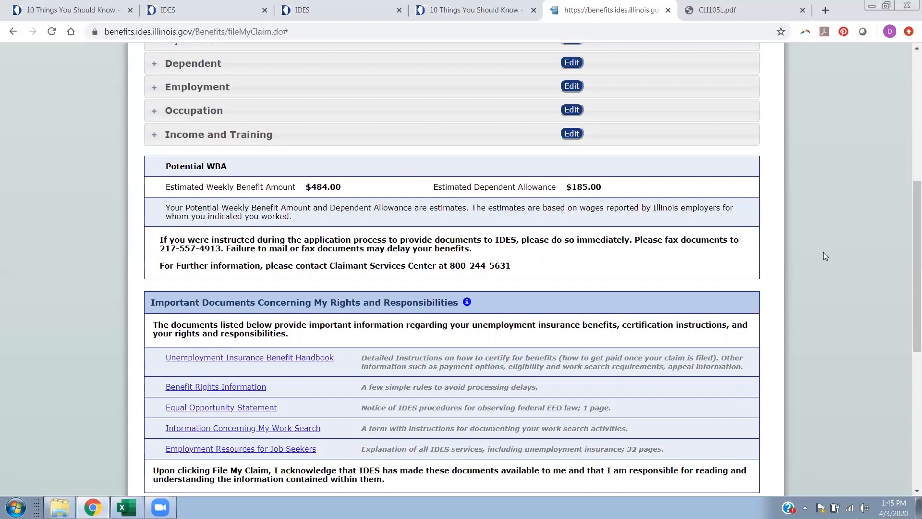
- Highlight the instruction about providing documents to IDES, and open the Unemployment Insurance Benefit Handbook
triple_click(418, 249)
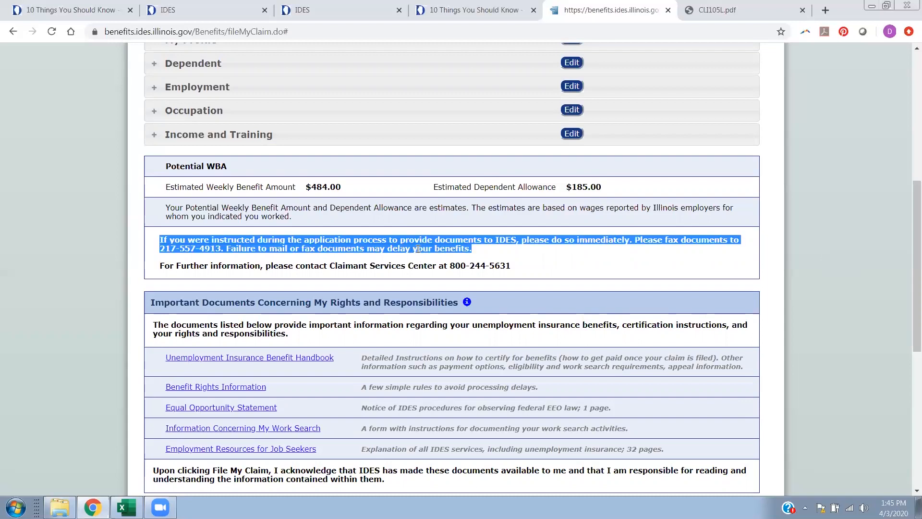
click(418, 249)
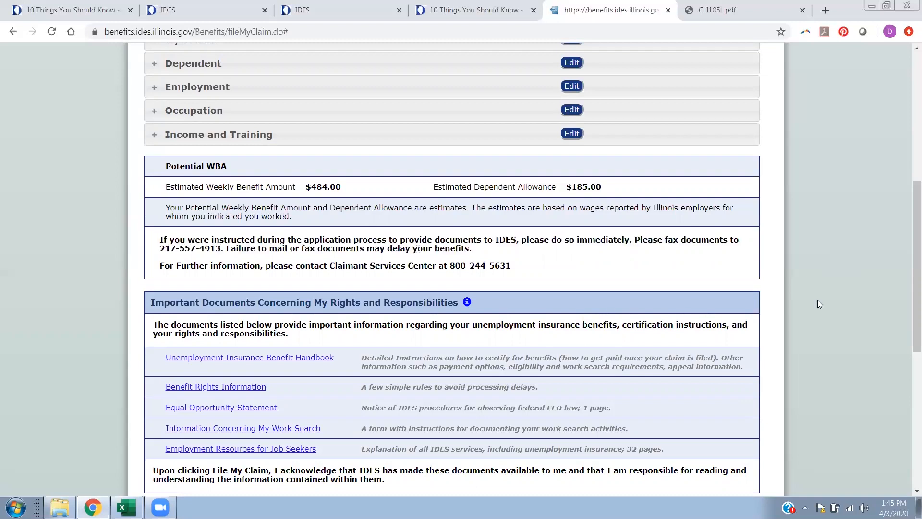
scroll(818, 300, down, 1)
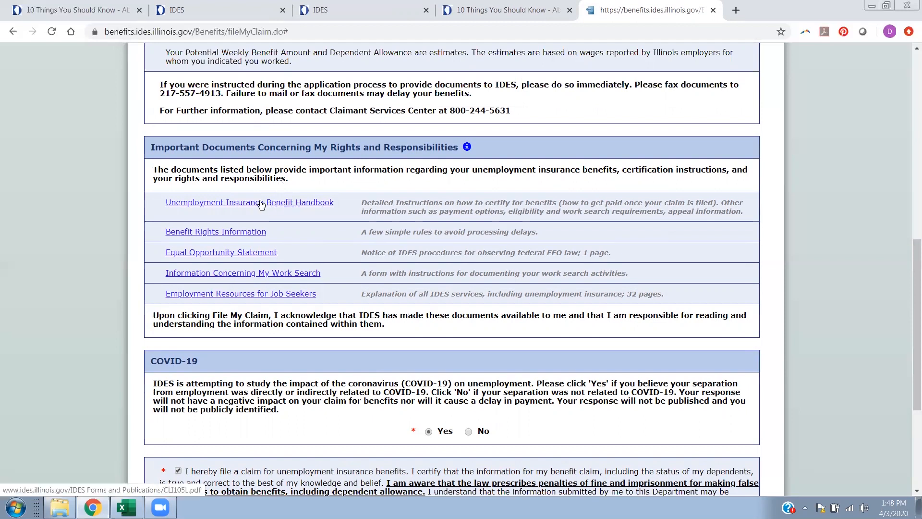
click(308, 207)
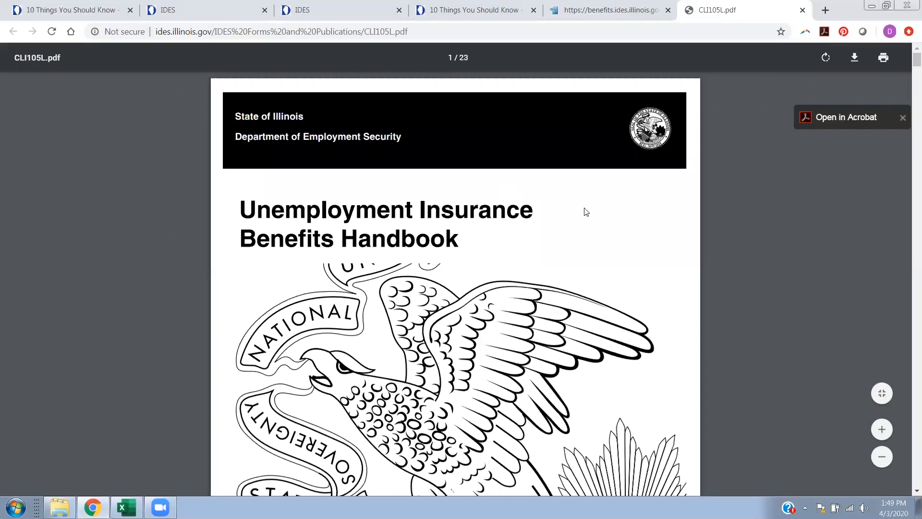
- Read the benefits handbook through the section on what happens when filing a new claim and the UI Finding statement contents
scroll(611, 229, down, 15)
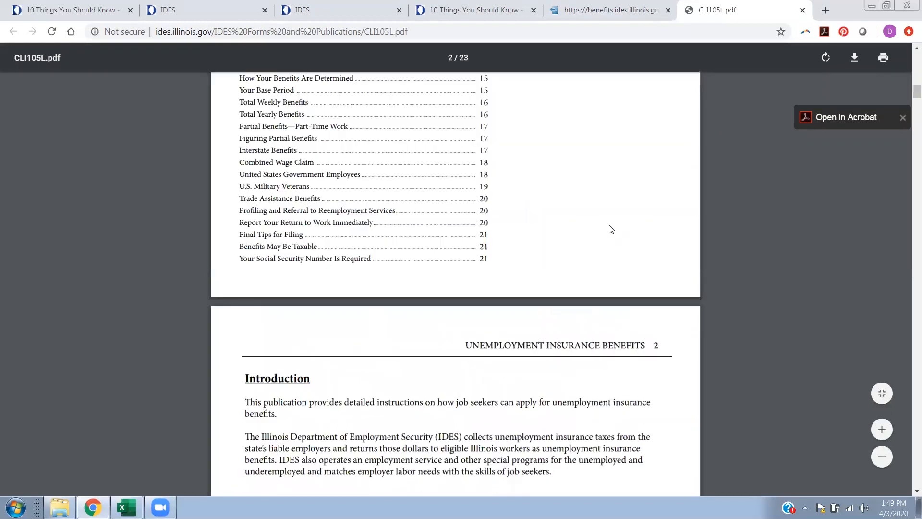
scroll(611, 229, down, 6)
scroll(611, 229, down, 2)
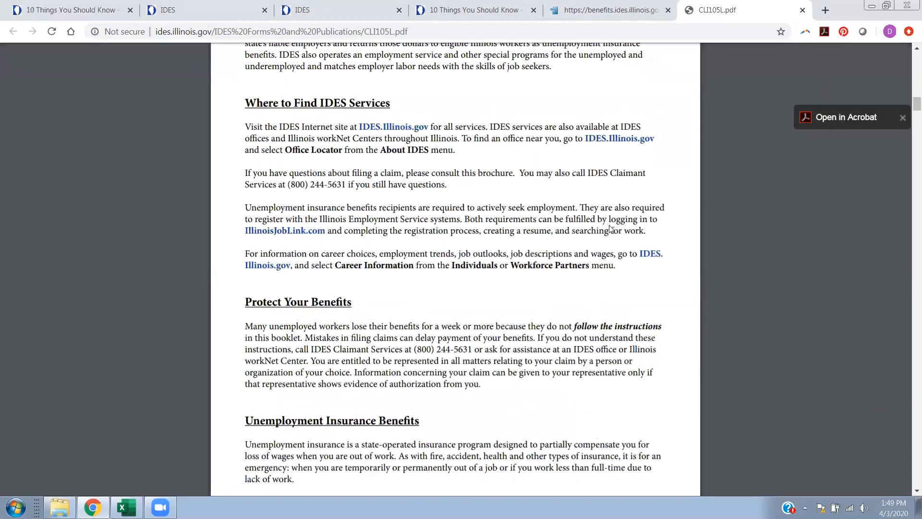
scroll(611, 229, down, 9)
scroll(612, 230, down, 5)
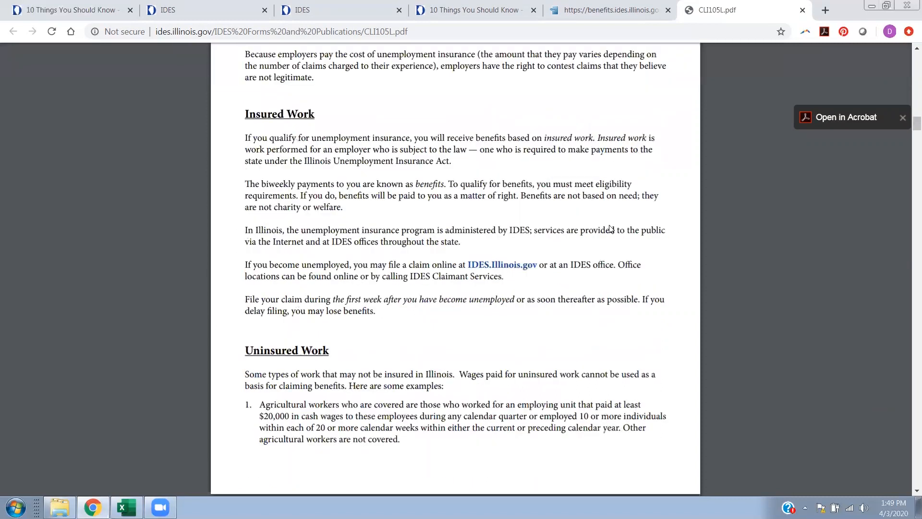
scroll(611, 229, down, 9)
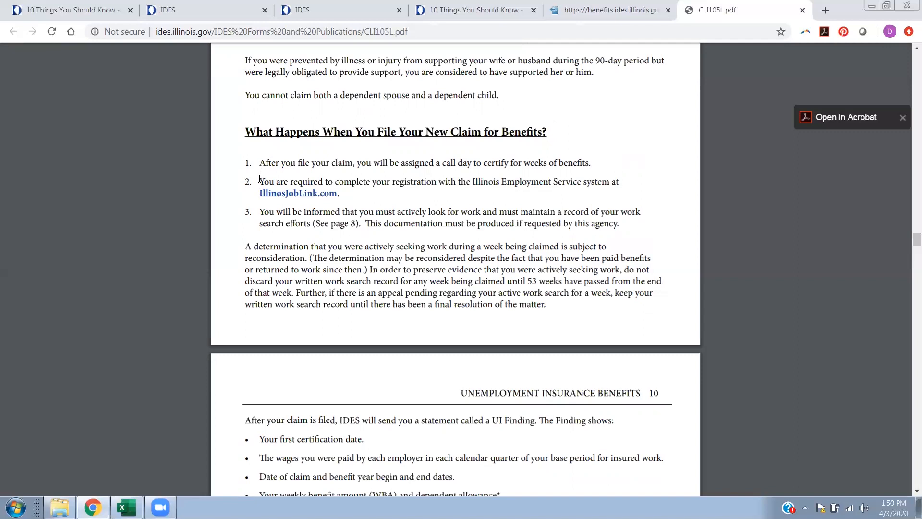
scroll(268, 249, down, 2)
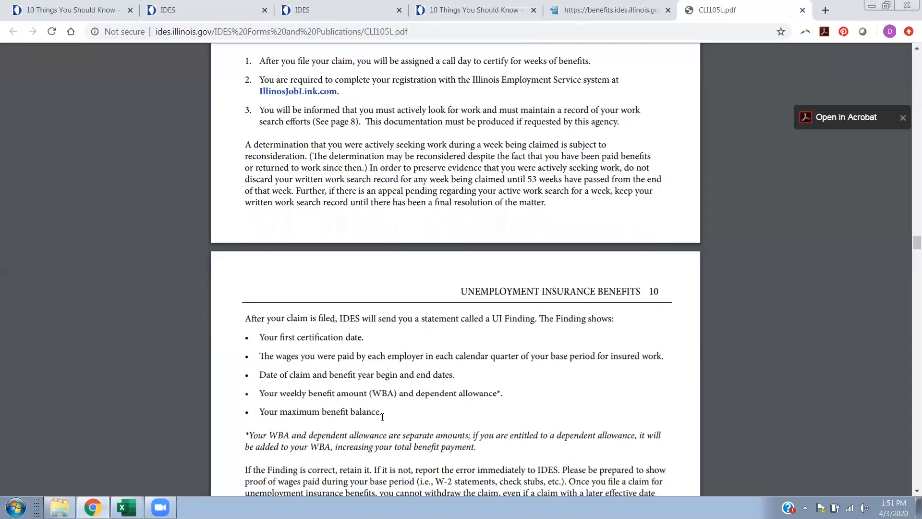
scroll(382, 416, down, 2)
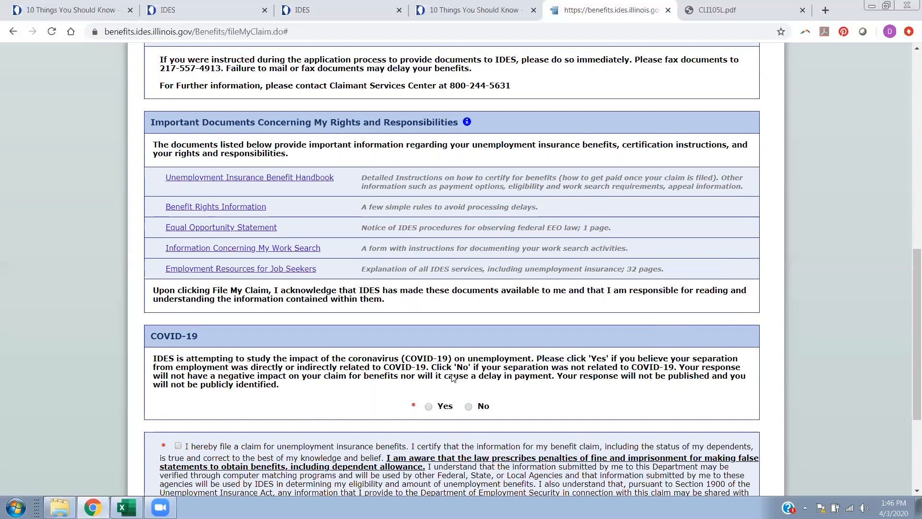
- Answer Yes to the COVID-19 separation question and accept both the claim certification and the Illinois Employment Service registration statement
click(429, 406)
scroll(429, 407, down, 4)
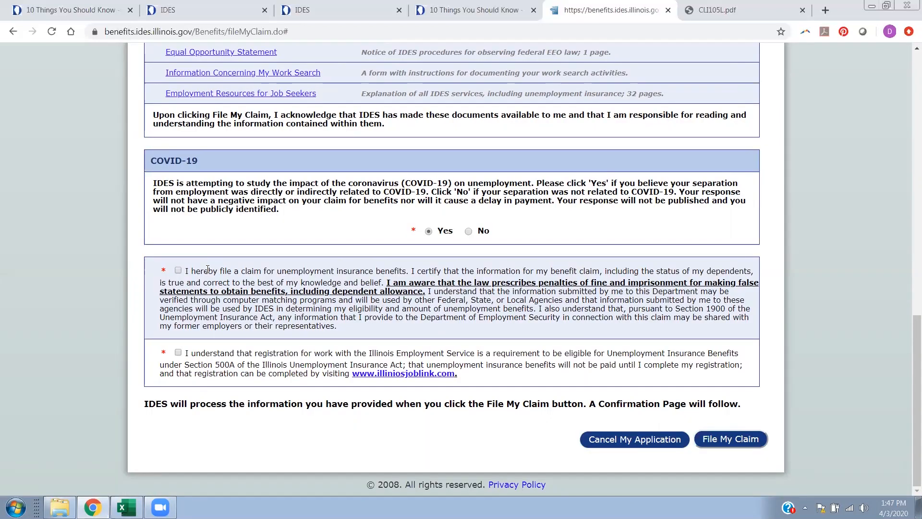
click(178, 272)
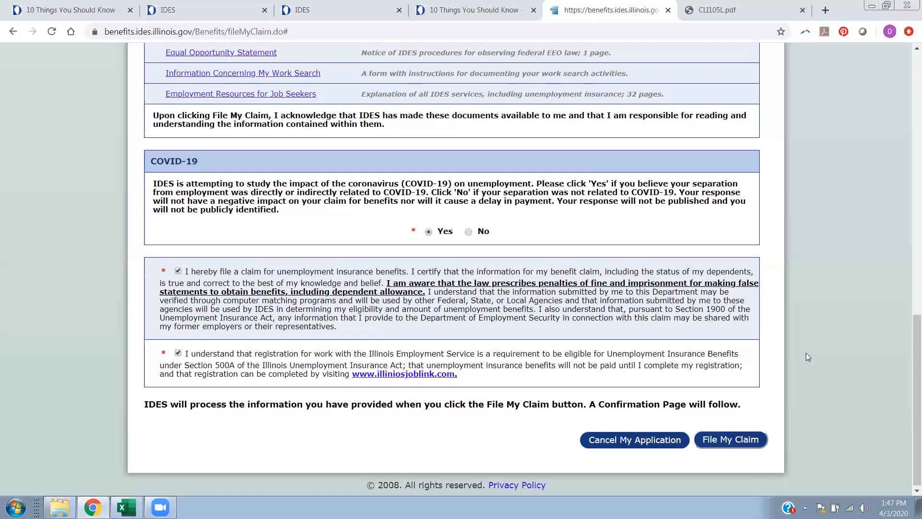
- Review the claim page again, from the summary sections and Potential WBA through the documents, COVID-19 answer and certifications
scroll(806, 354, up, 6)
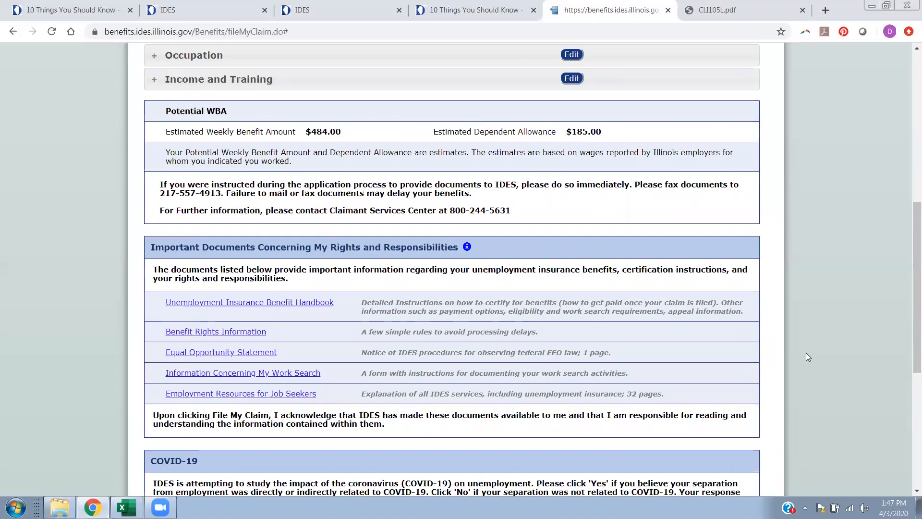
scroll(807, 356, up, 4)
scroll(807, 356, down, 5)
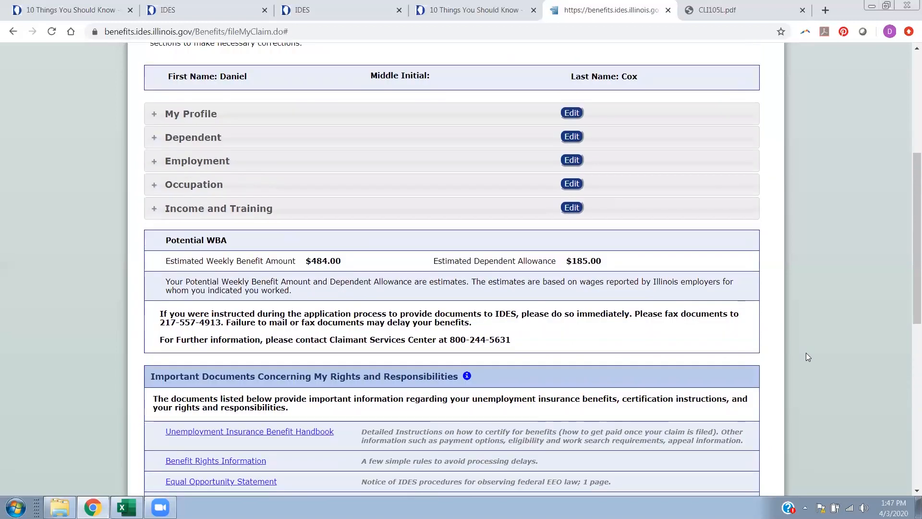
scroll(808, 357, down, 2)
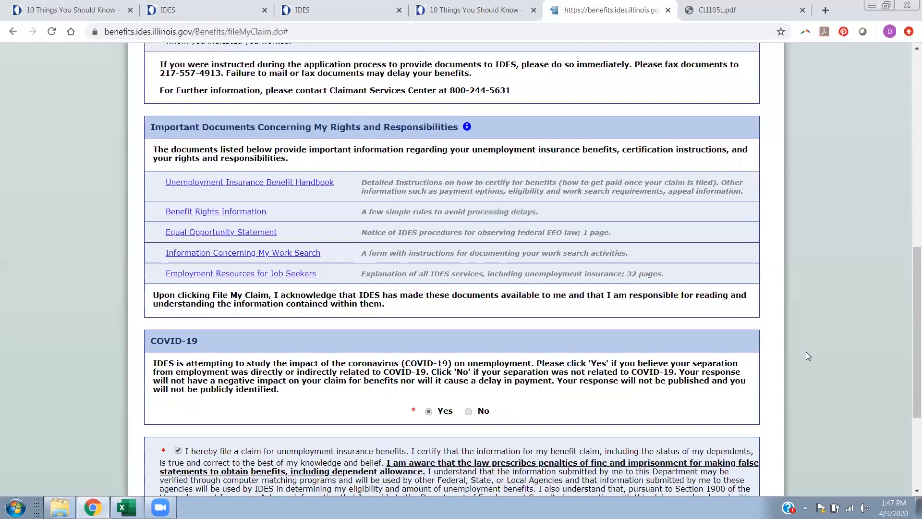
scroll(807, 355, down, 3)
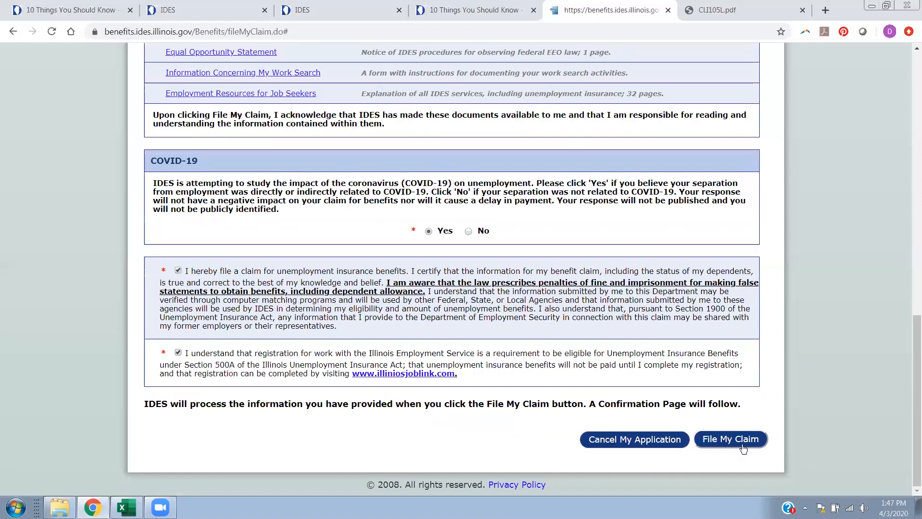